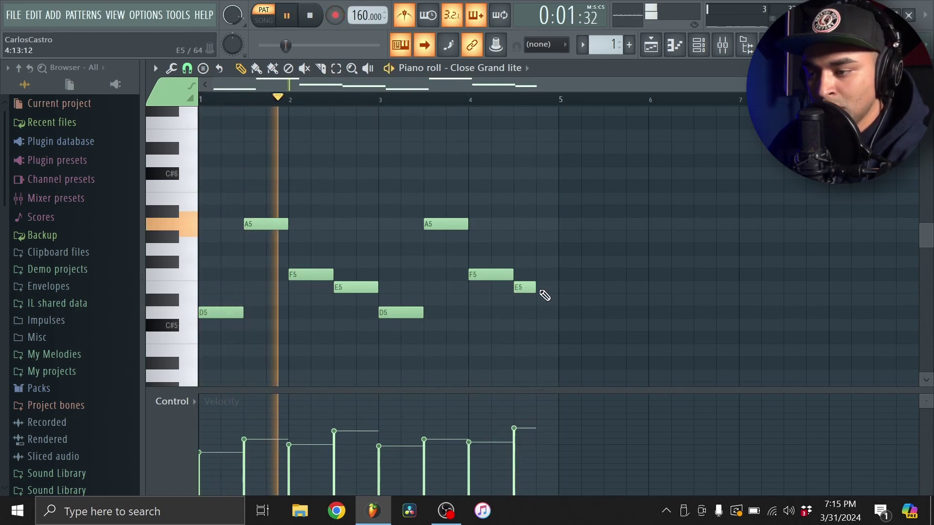
Step: Extend the last E5 note to the end of bar 4 and lower the G6 note in bar 7 to D6
left_click_drag(534, 288, 556, 287)
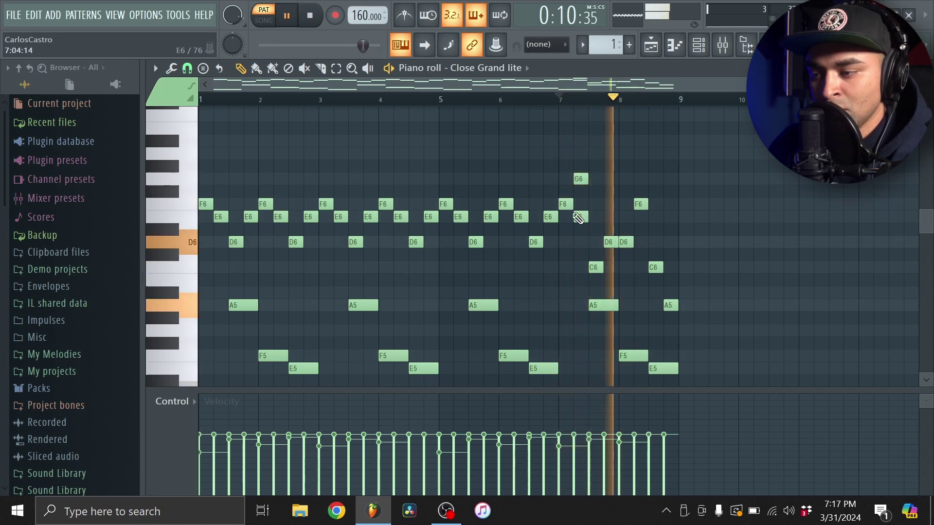
left_click_drag(581, 179, 579, 247)
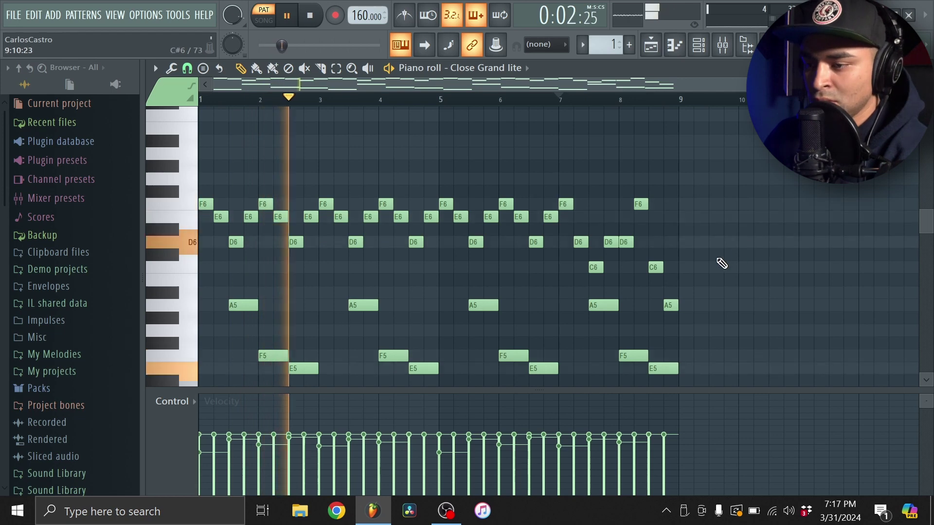
Step: Draw a bass line of two-bar notes G4 at bar 1 and F4 at bar 3, plus a four-bar D4 at bar 5
scroll(722, 263, "down", 4)
scroll(640, 187, "down", 2)
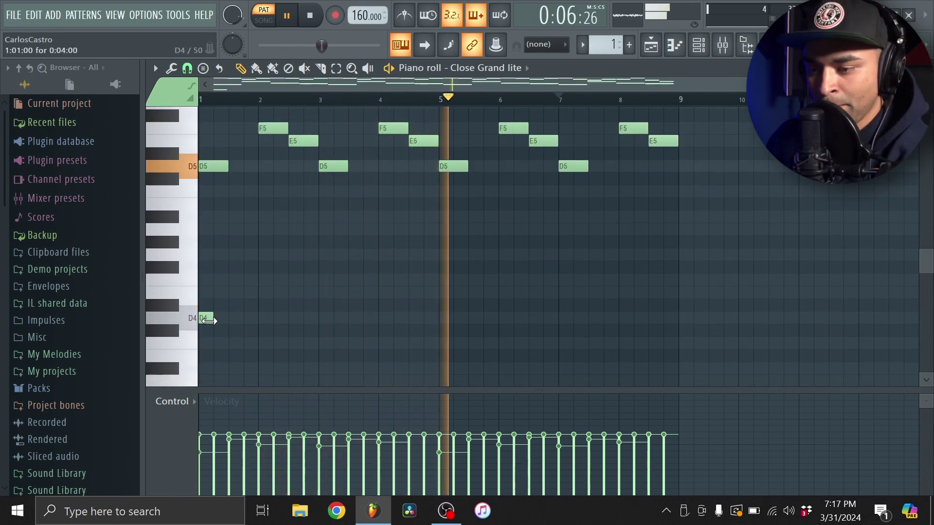
left_click_drag(213, 319, 312, 320)
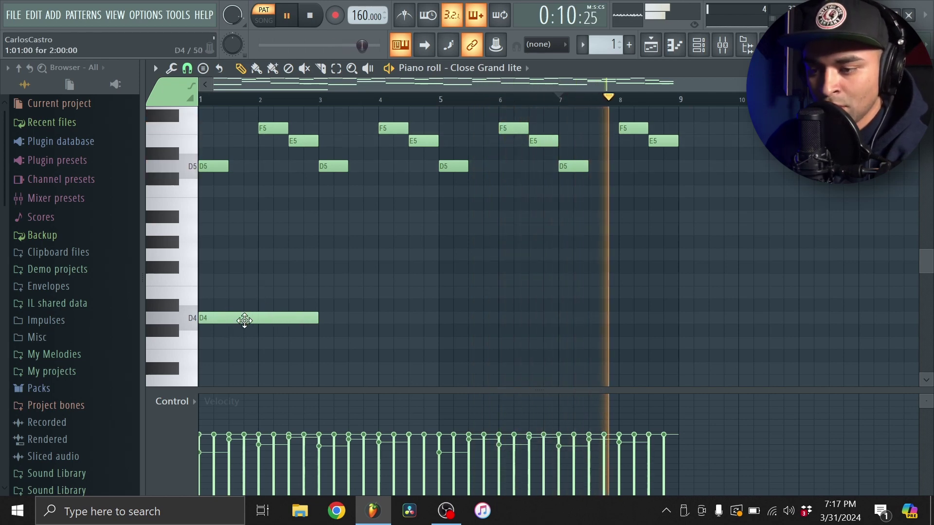
left_click_drag(244, 317, 203, 256)
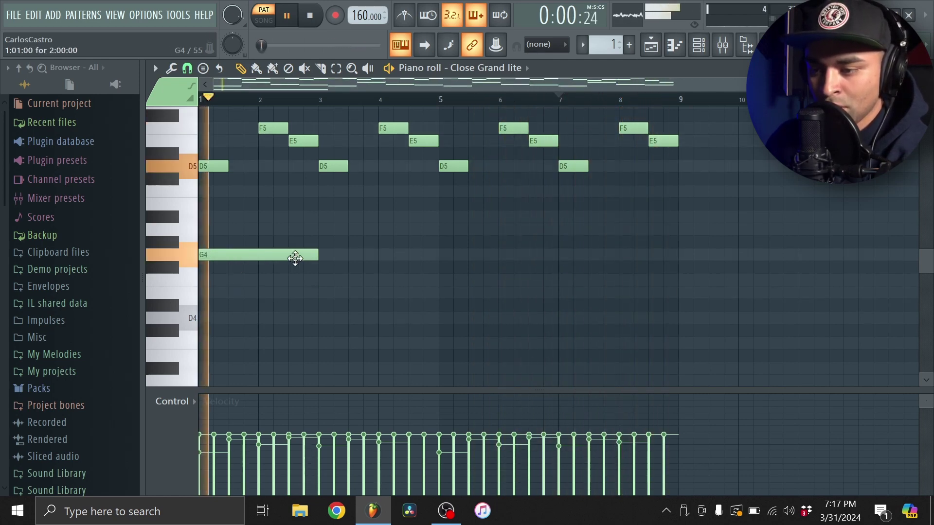
left_click(320, 281)
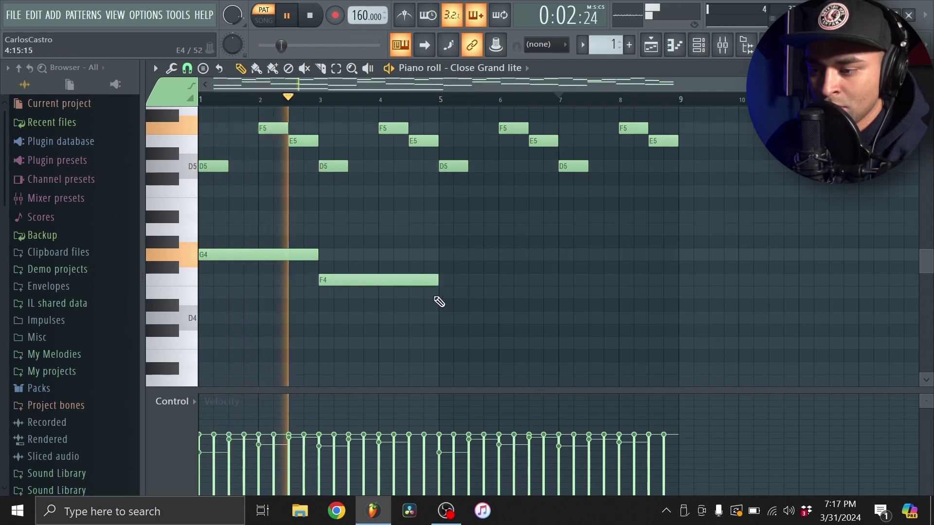
left_click(440, 318)
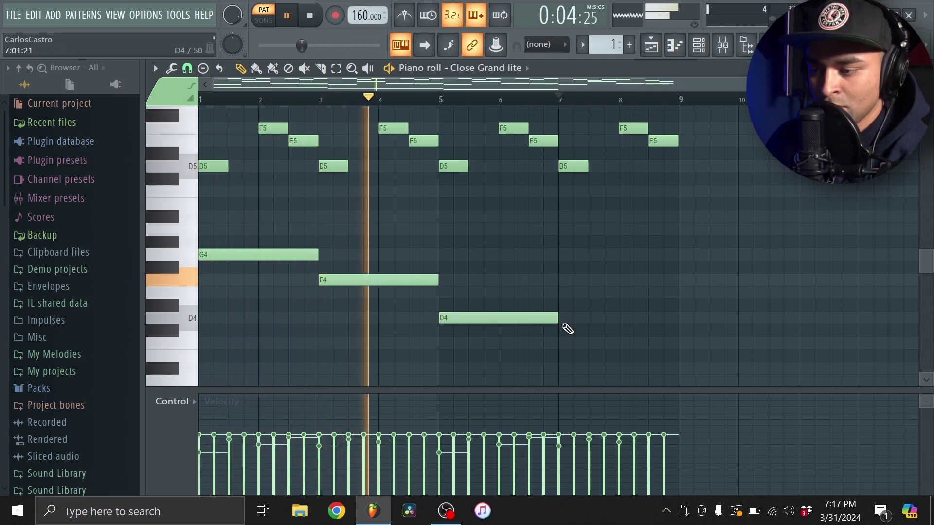
left_click_drag(558, 318, 677, 319)
Step: Transpose the three long bass notes down two octaves to G2, F2 and D2
left_click_drag(521, 358, 231, 238)
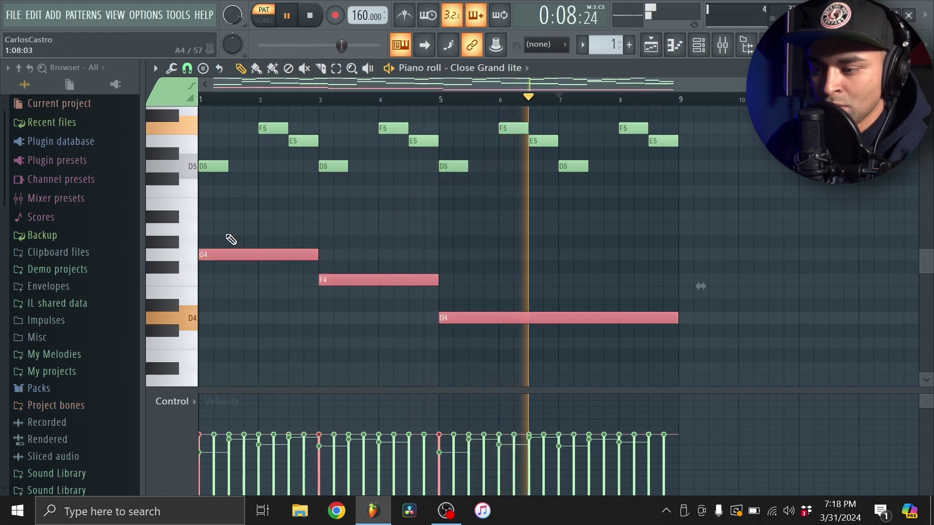
key("Delete")
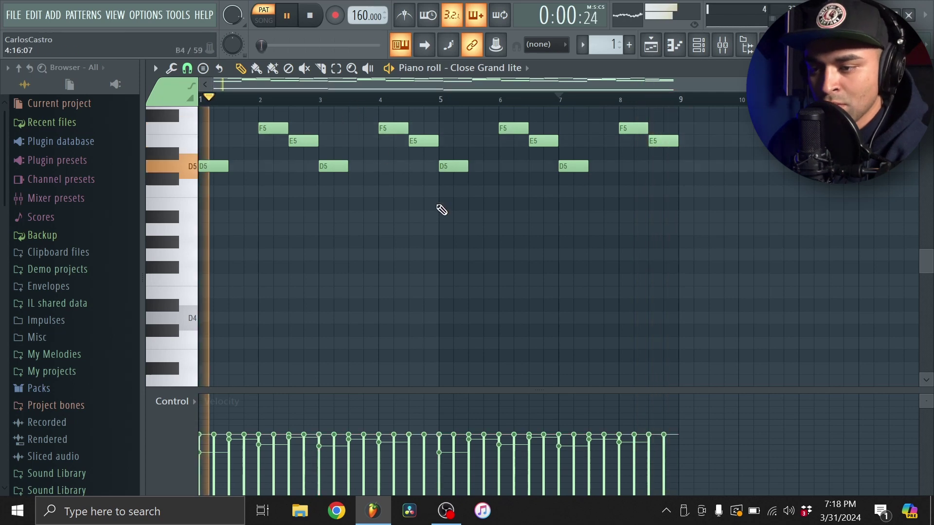
scroll(667, 282, "down", 3)
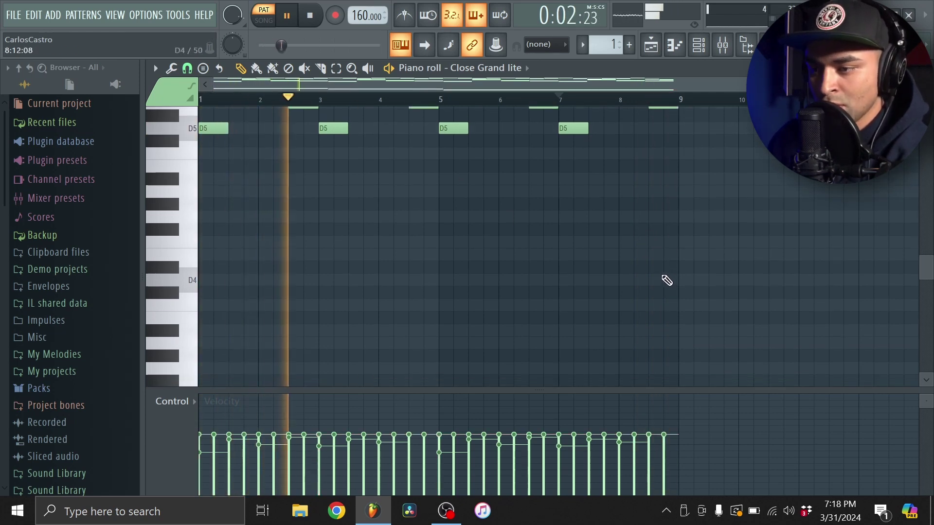
scroll(667, 281, "down", 6)
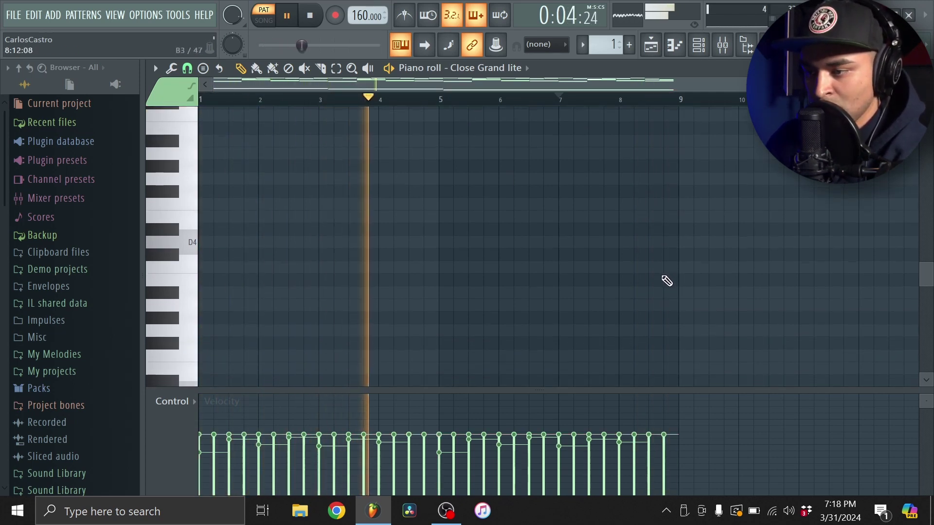
scroll(668, 281, "down", 12)
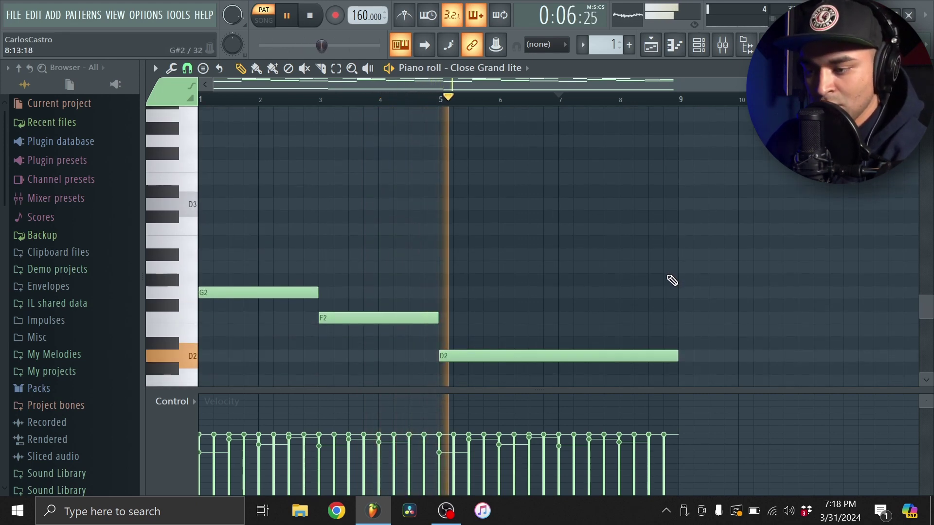
scroll(670, 279, "up", 20)
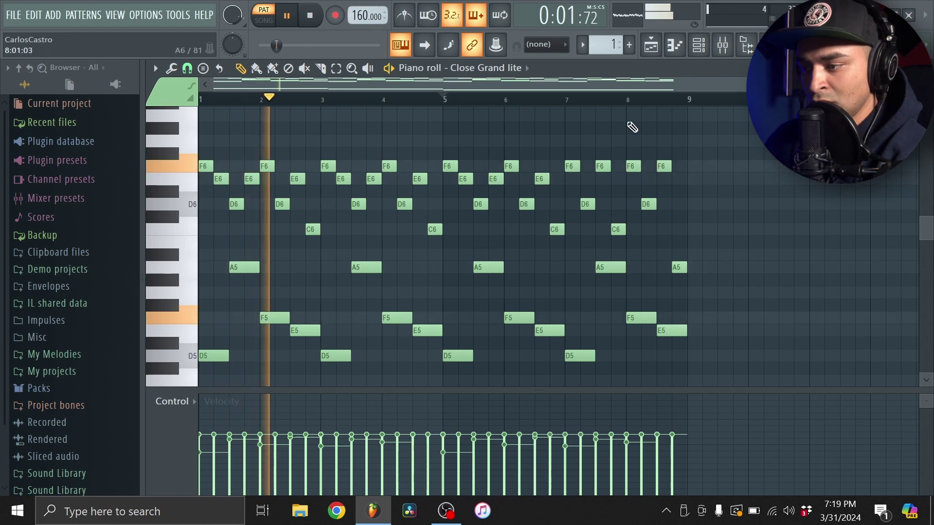
Step: Set playback to start at bar 7 and lower the first three melody notes of bar 8 to E6, C6 and E6
left_click(565, 99)
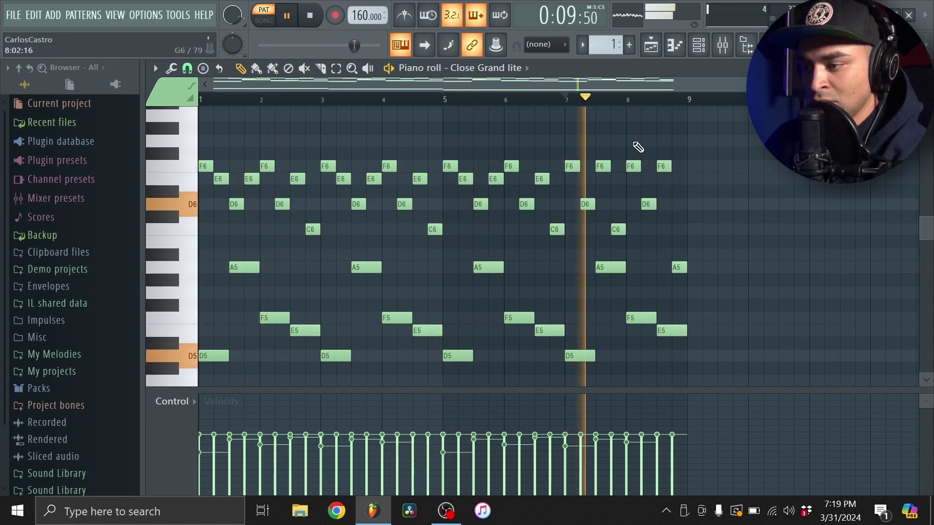
scroll(642, 153, "up", 3)
left_click_drag(619, 163, 629, 180)
key("space")
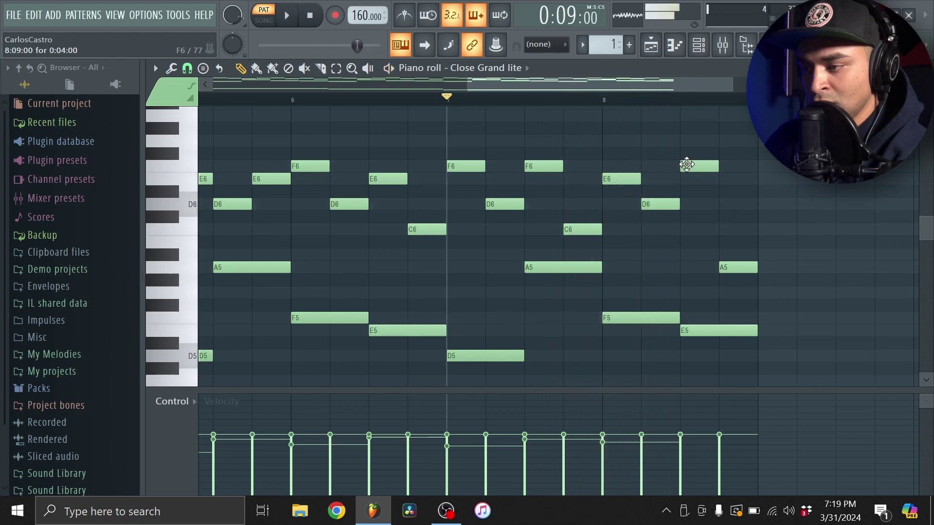
left_click_drag(652, 205, 665, 241)
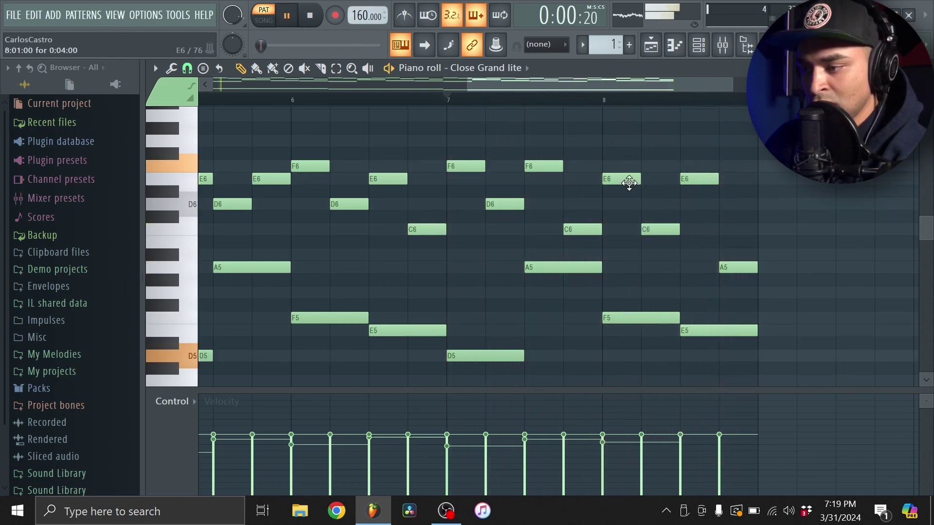
Step: Lower the two E6 melody notes in bar 8 to D6 and play back from bar 7
left_click_drag(721, 194, 627, 209)
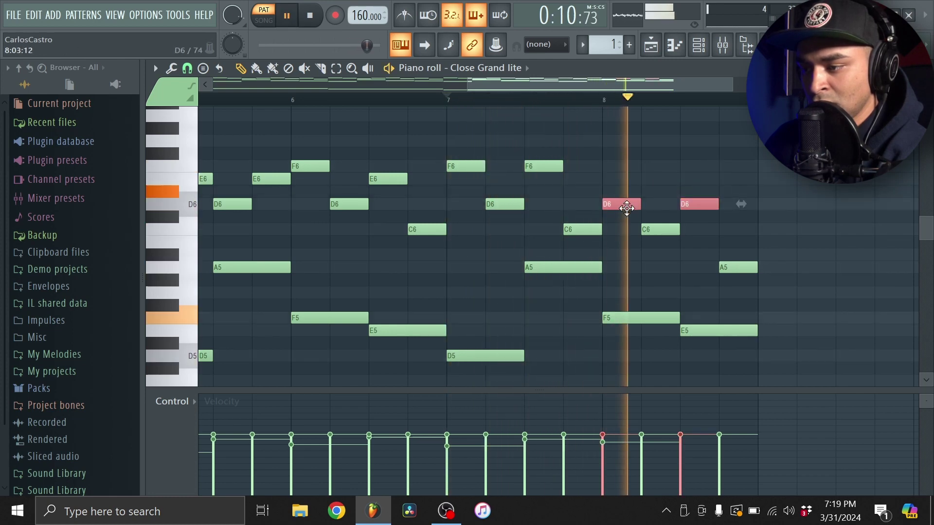
left_click(648, 114, "ctrl")
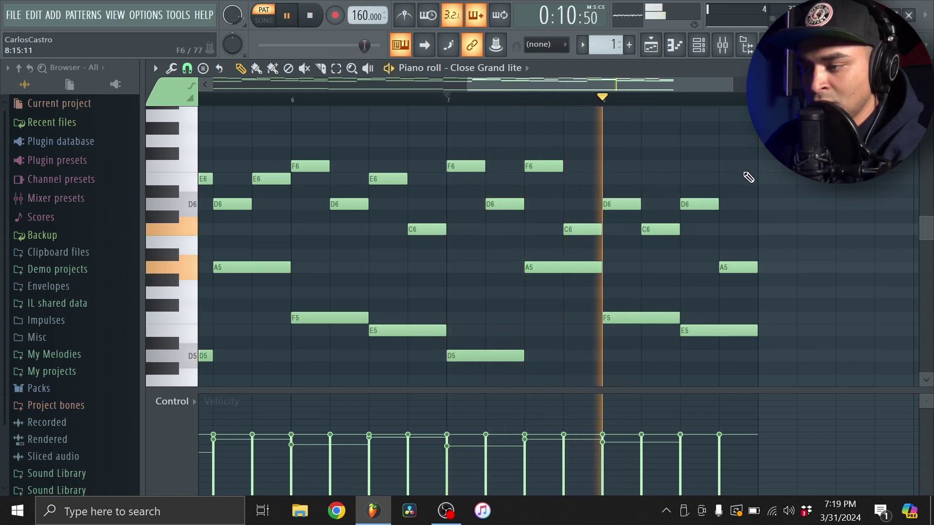
scroll(747, 180, "down", 2)
scroll(747, 170, "up", 2)
key("space")
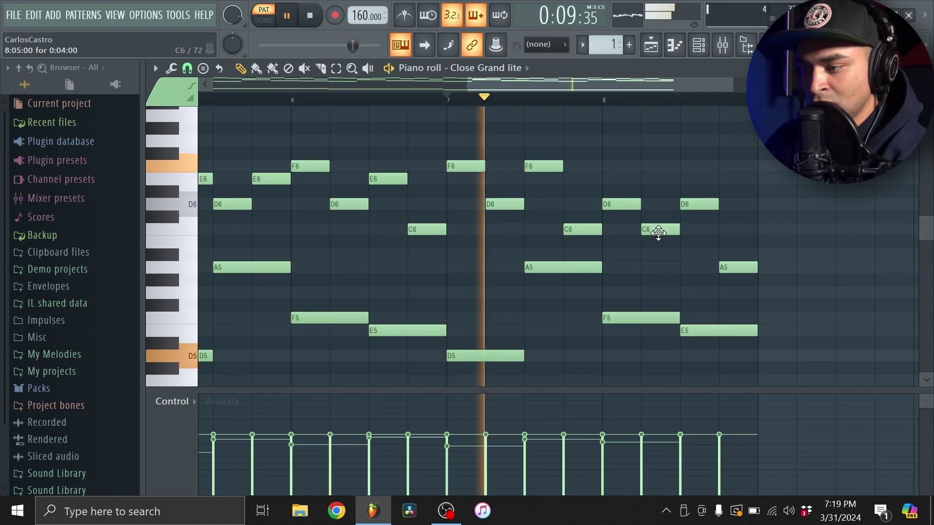
Step: Lower the C6 note in bar 8 to A5 and the final A5 note to G5
left_click_drag(658, 233, 662, 267)
left_click_drag(727, 269, 729, 294)
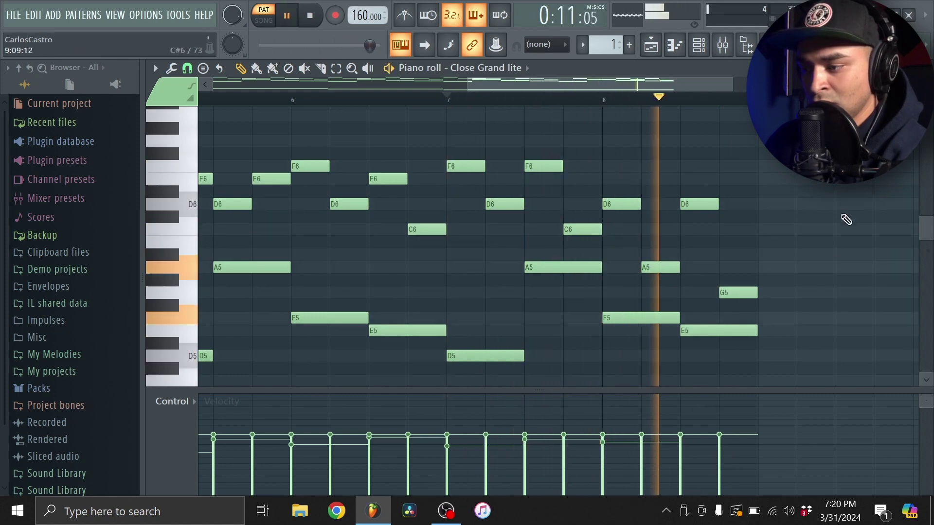
scroll(847, 205, "down", 2)
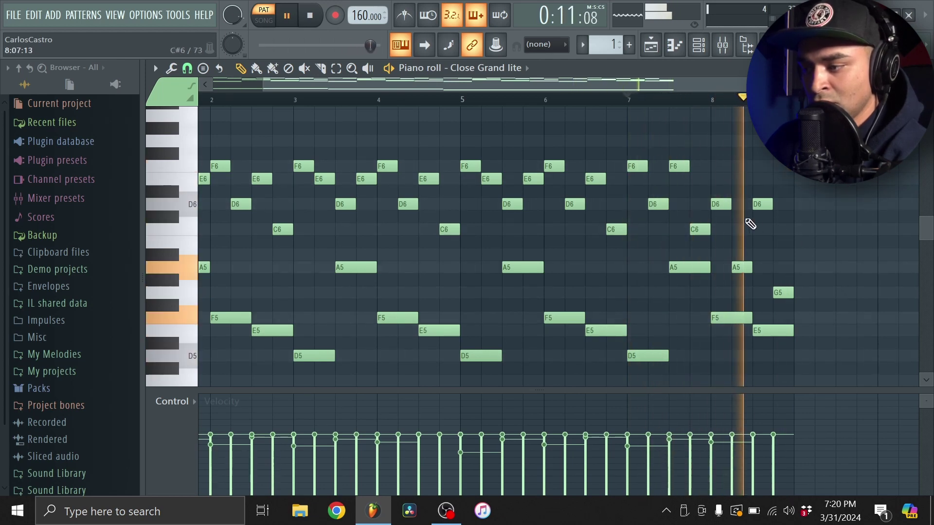
Step: Audition Omnisphere patches in the Pads + Strings category and load KMINI - Noisy PWM Pad
left_click(229, 308)
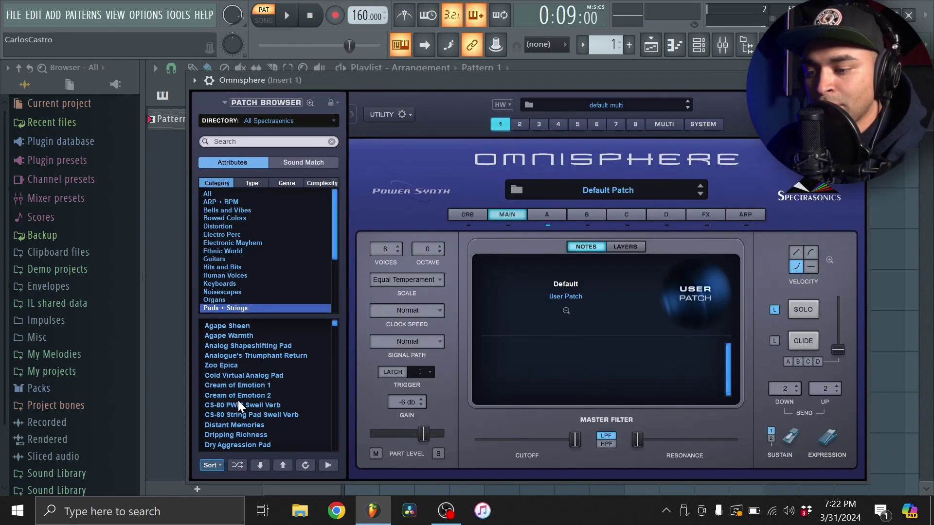
left_click(237, 414)
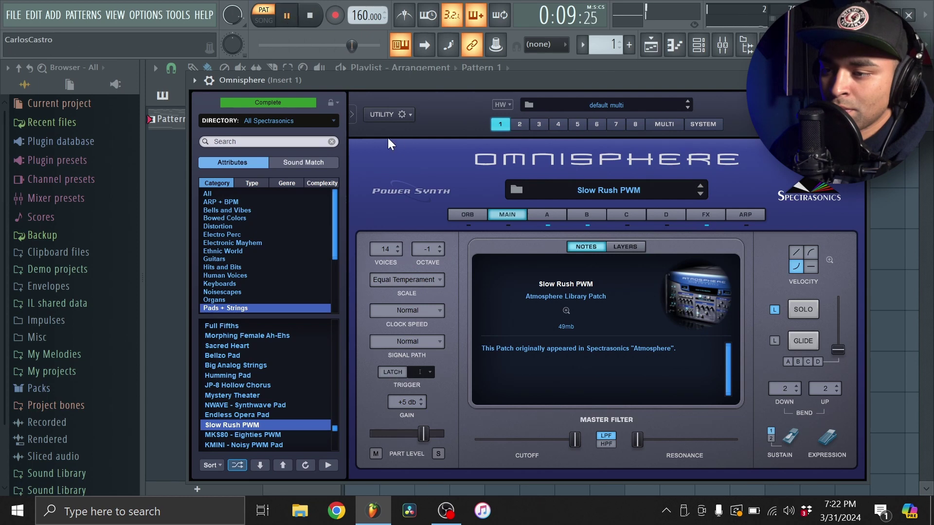
key("Down")
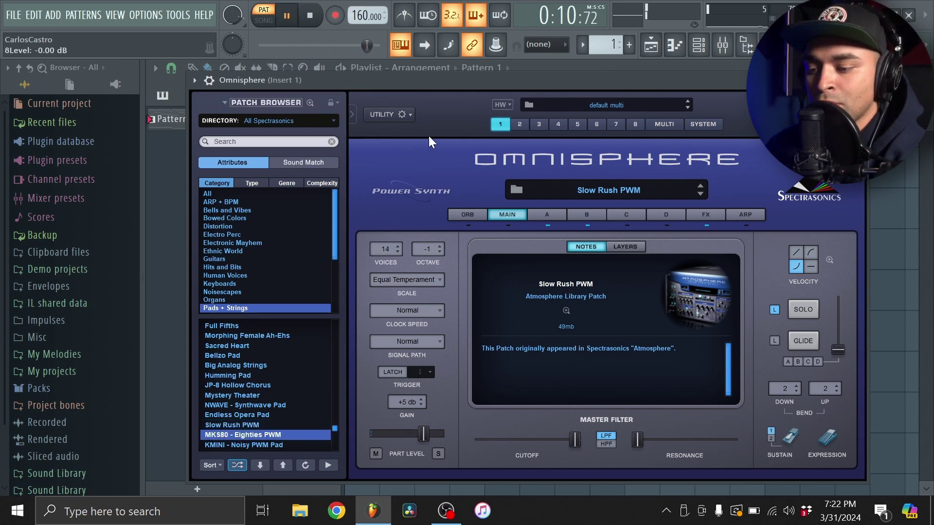
key("Down")
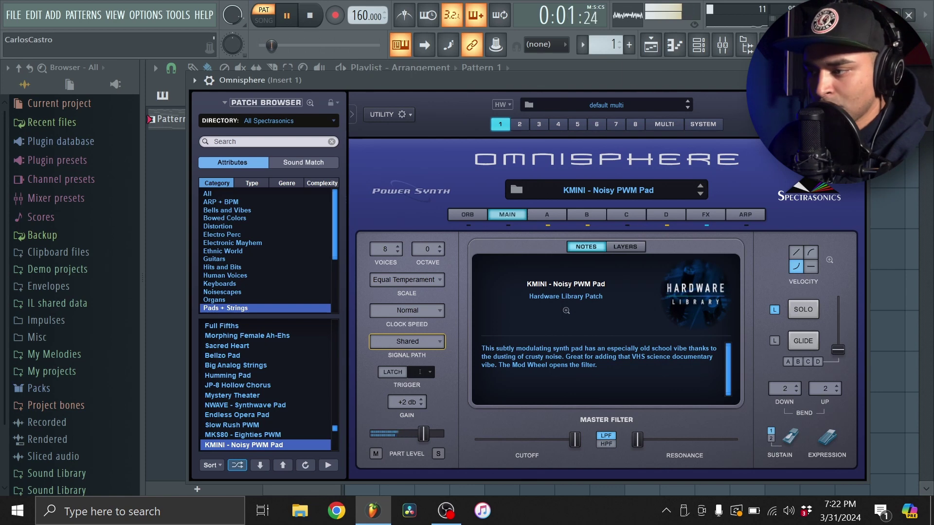
left_click(859, 79)
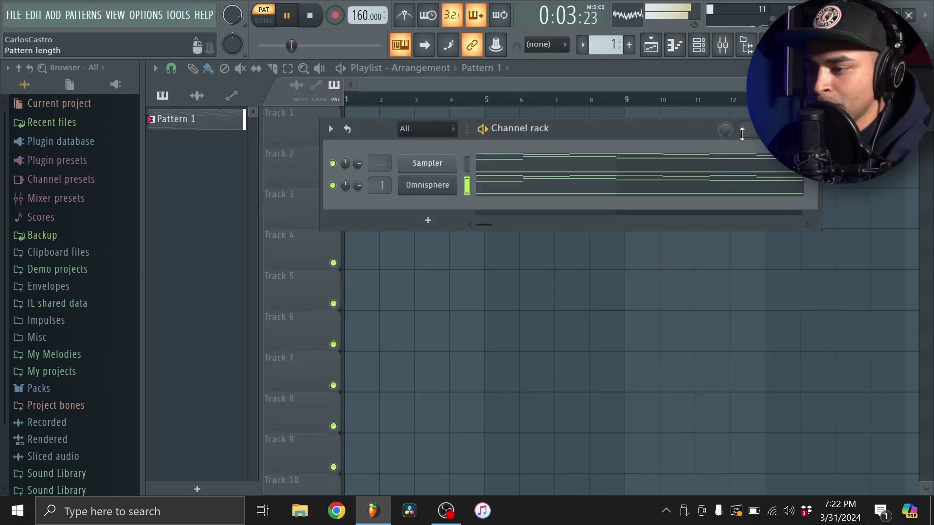
Step: Switch Omnisphere layers D, B and A off and on in turn to audition what each contributes to the patch
left_click(454, 193)
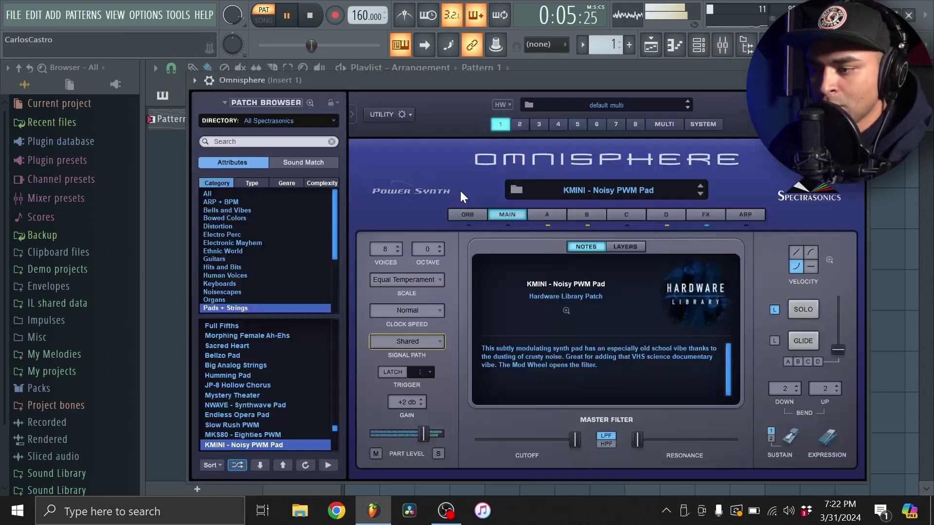
left_click(666, 218)
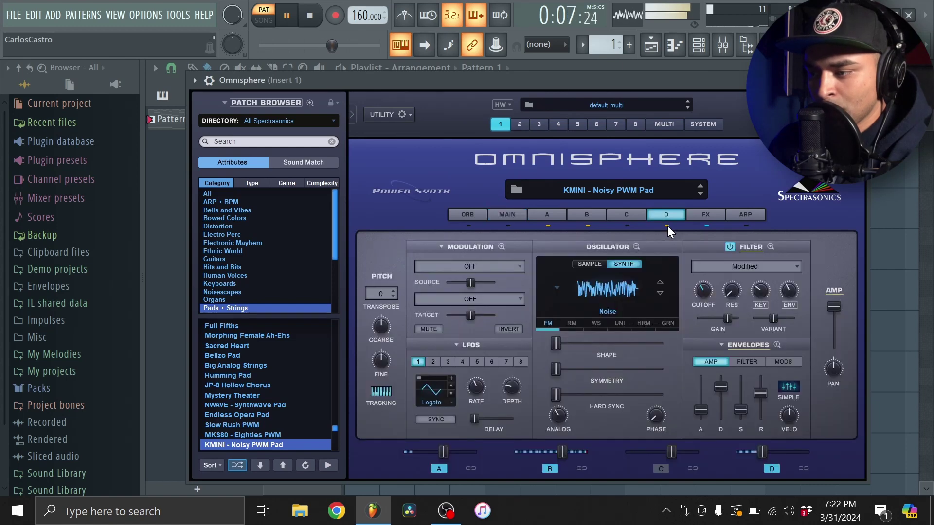
left_click(667, 225)
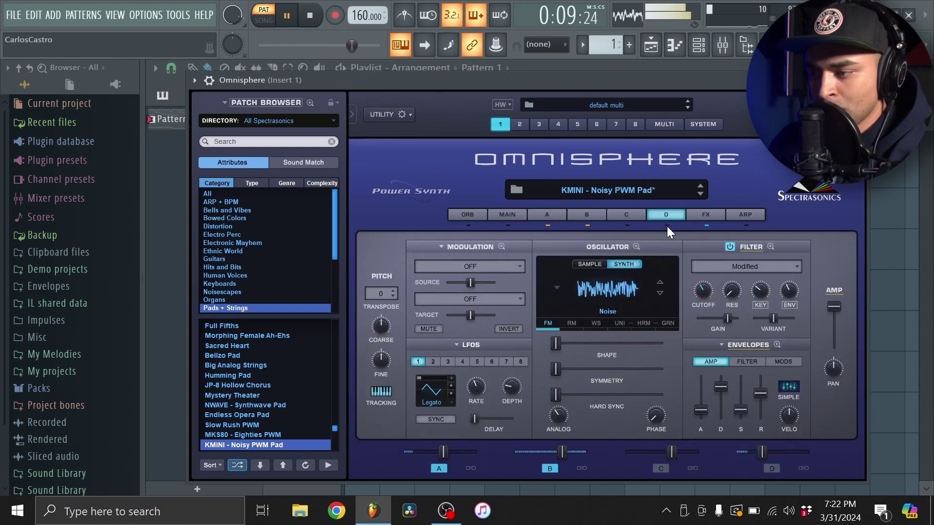
left_click(589, 224)
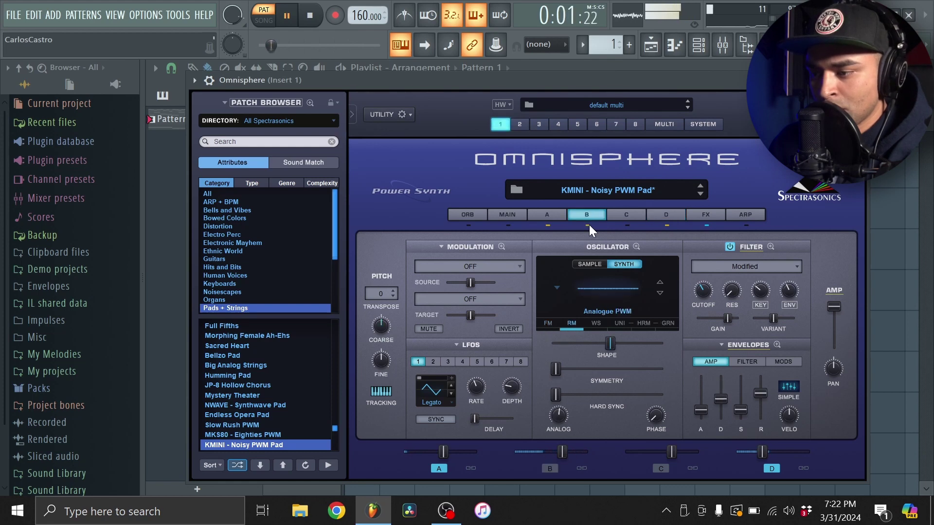
left_click(548, 226)
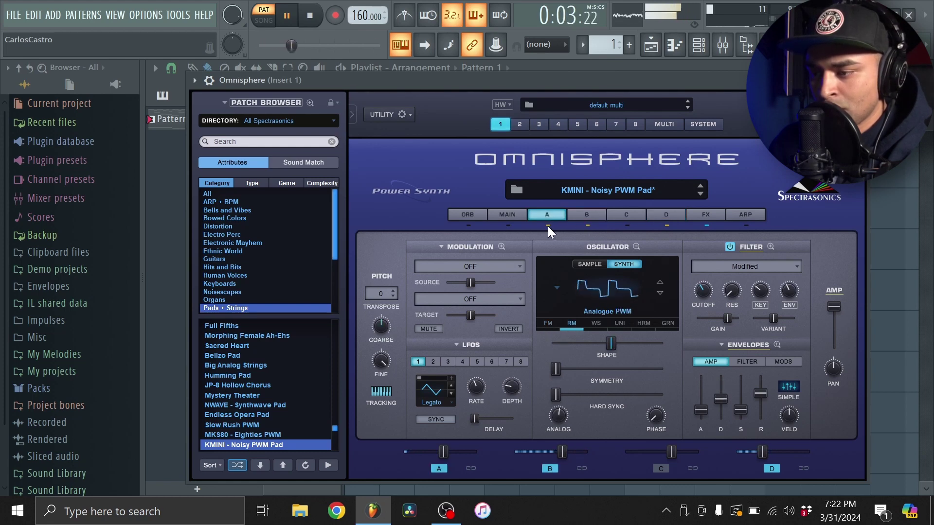
left_click(858, 81)
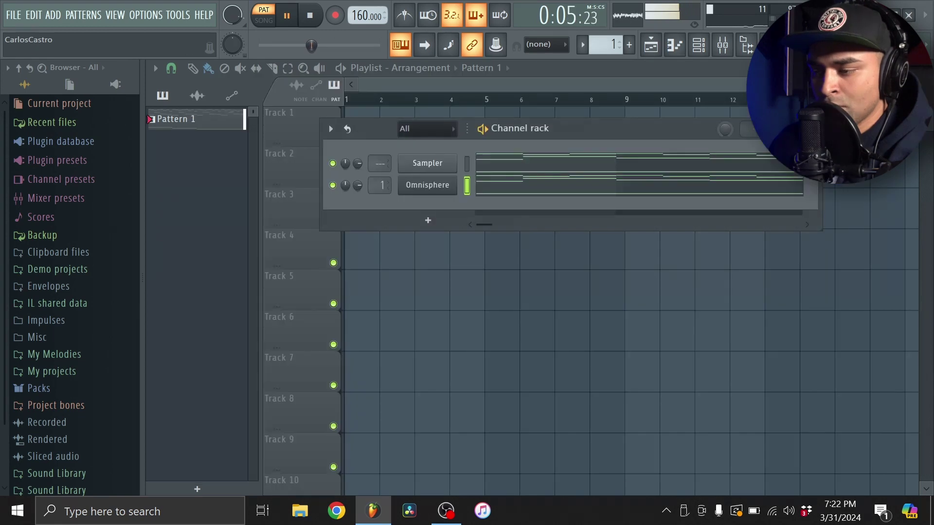
Step: Rename mixer track Insert 1 to "strings Dmin"
left_click(726, 45)
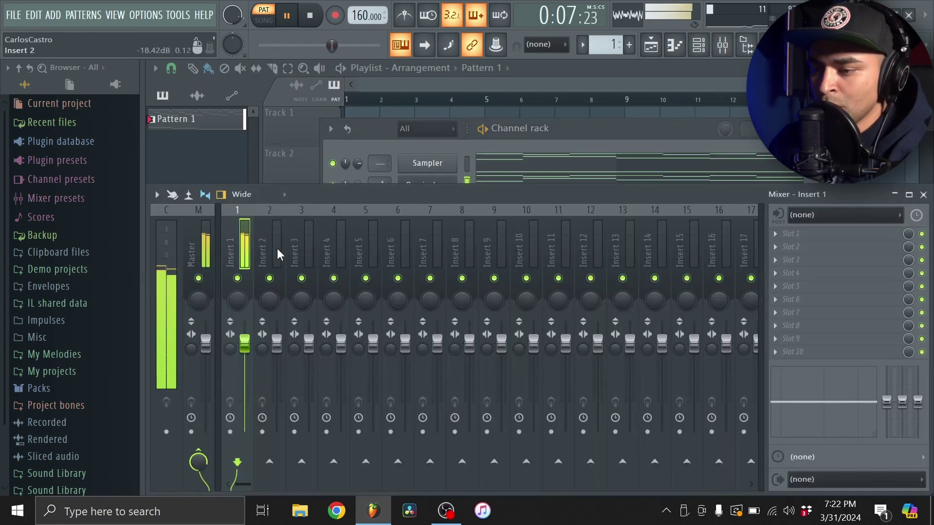
right_click(228, 226)
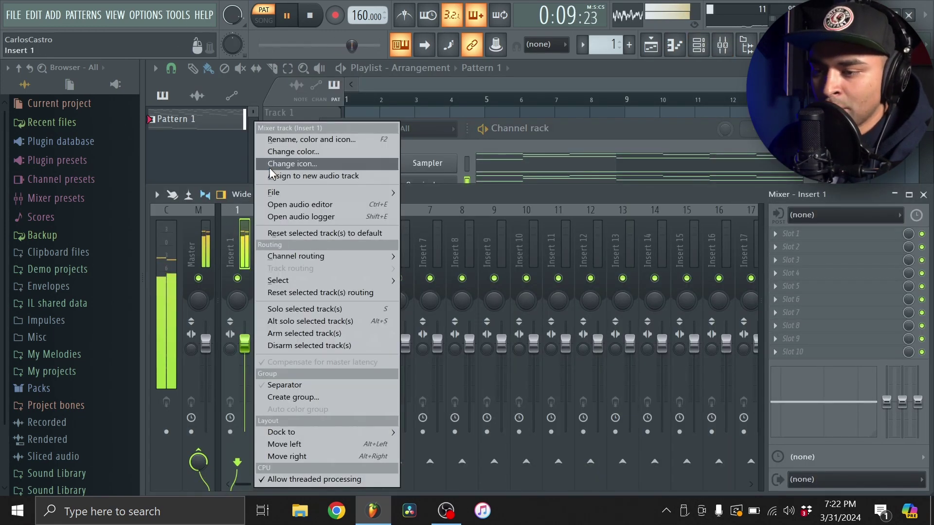
left_click(282, 140)
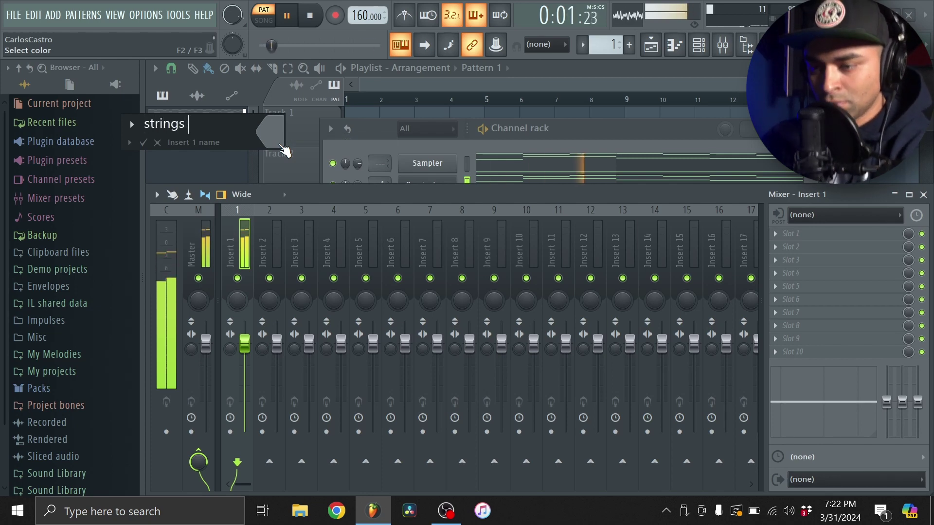
key("Return")
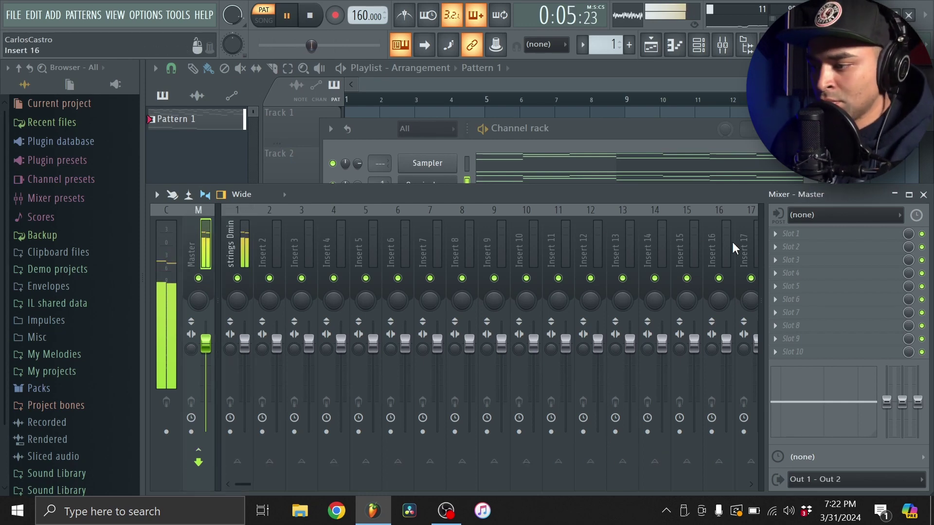
Step: Load Fruity Soft Clipper into slot 2 of the master track and close its window
left_click(791, 247)
left_click(467, 263)
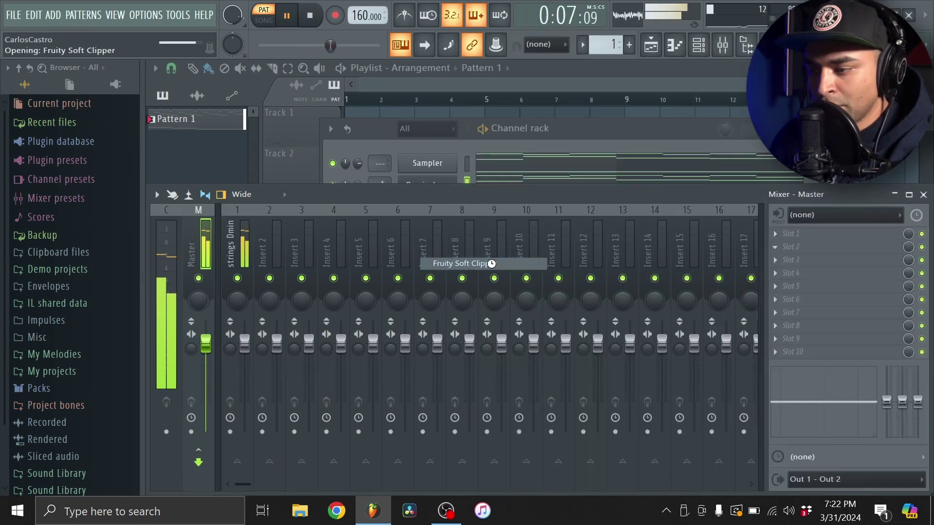
left_click(838, 248)
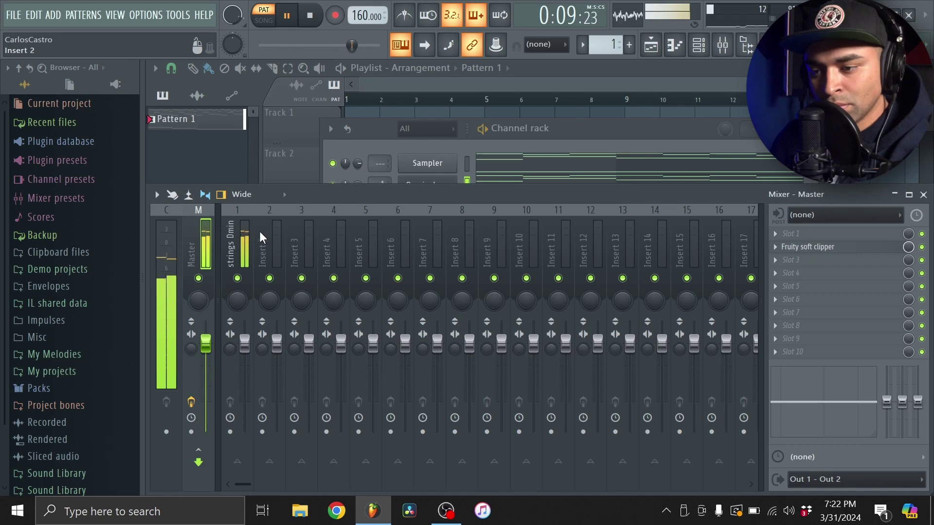
Step: Add Fruity Parametric EQ 2 to the strings track, cutting the lows in the bass range and the highs from about 6430 Hz at -18 dB
left_click(809, 272)
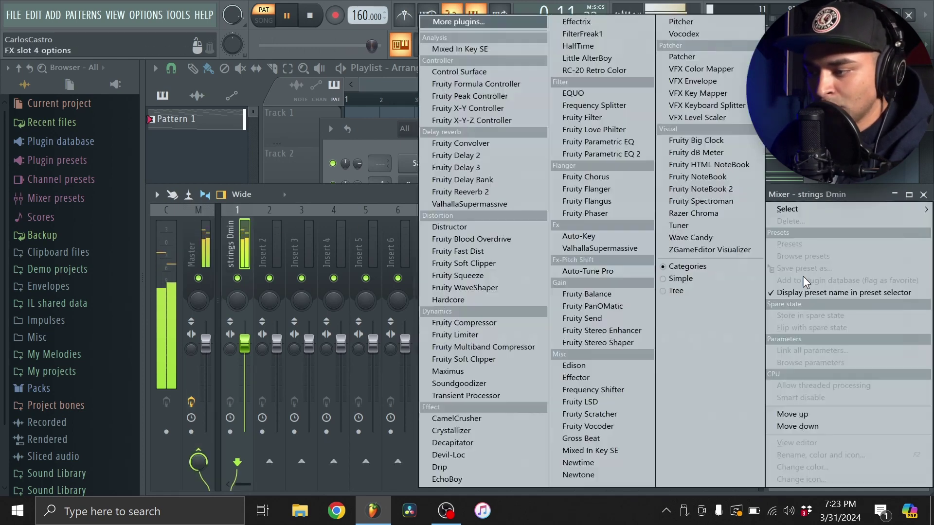
left_click(627, 155)
left_click_drag(321, 369, 400, 454)
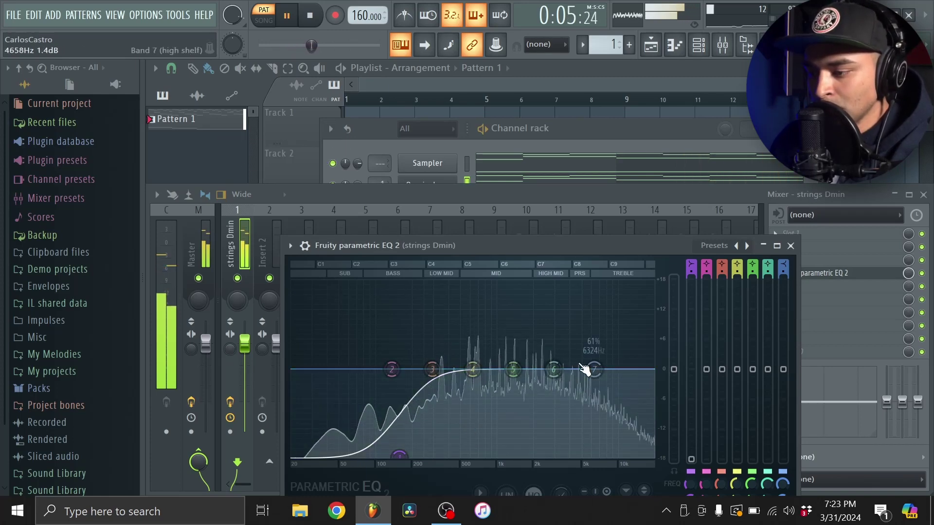
left_click_drag(591, 371, 614, 454)
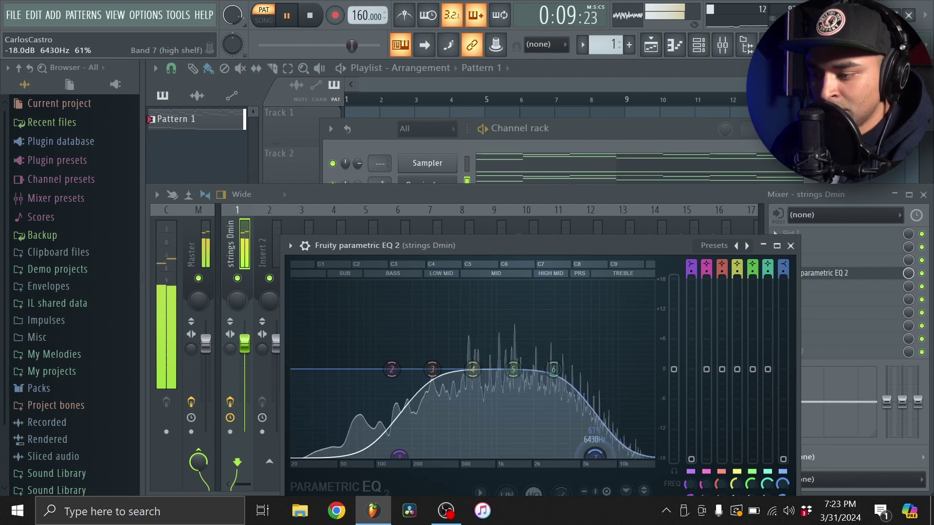
left_click(790, 245)
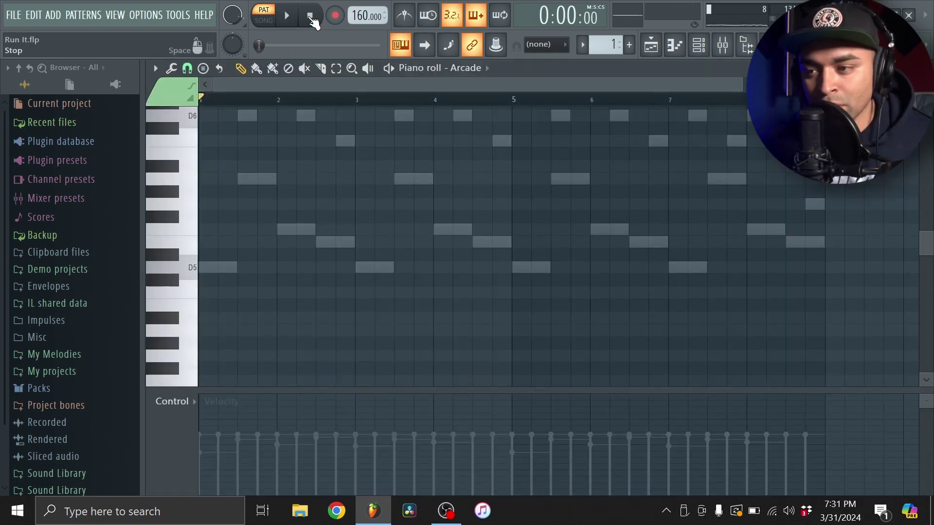
Step: Record a take of notes for the Arcade channel in the piano roll
left_click(335, 15)
left_click(453, 328)
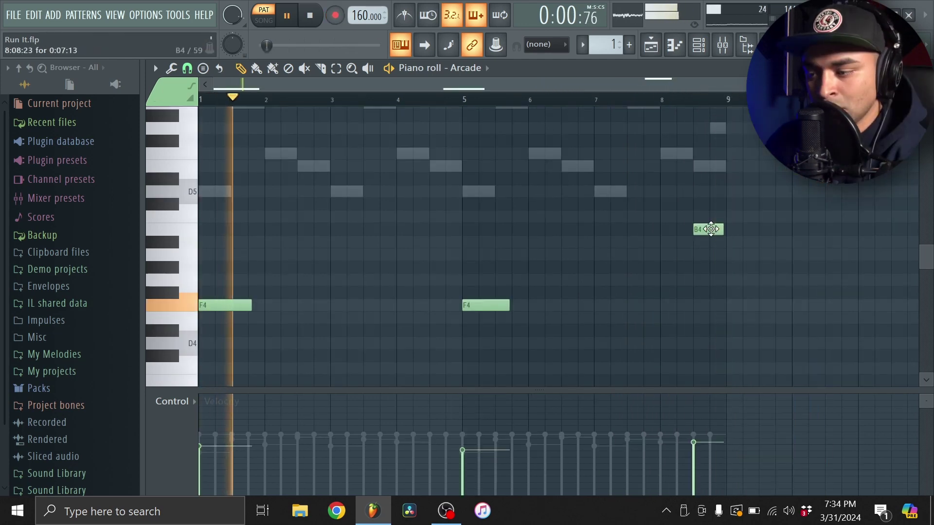
Step: Replace the recorded B4 note in bar 8 with a lengthened F5 note, and close the vocals track's Fruity Delay 3
right_click(711, 229)
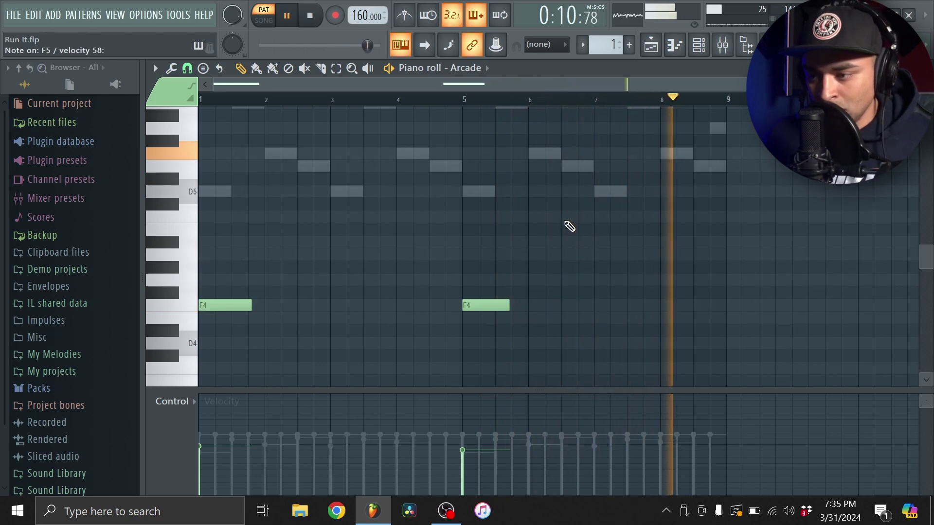
left_click(671, 154)
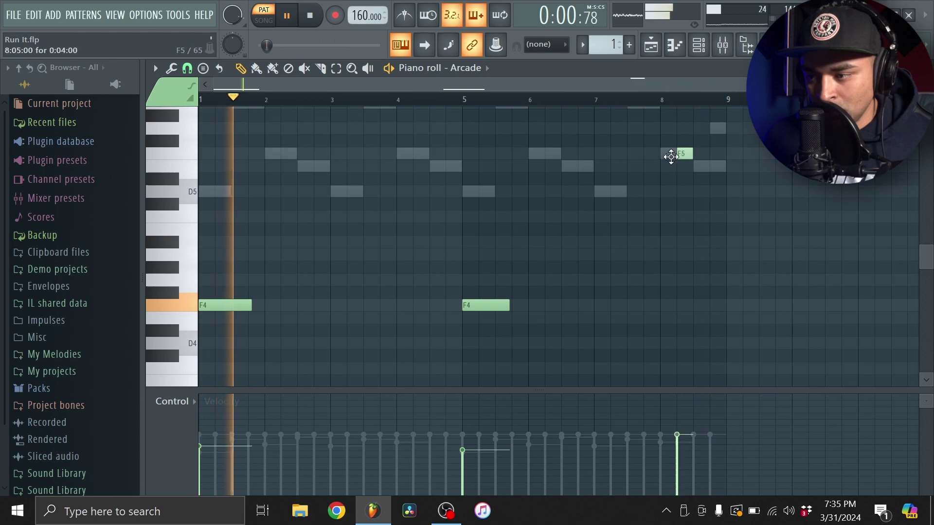
left_click_drag(693, 154, 717, 159)
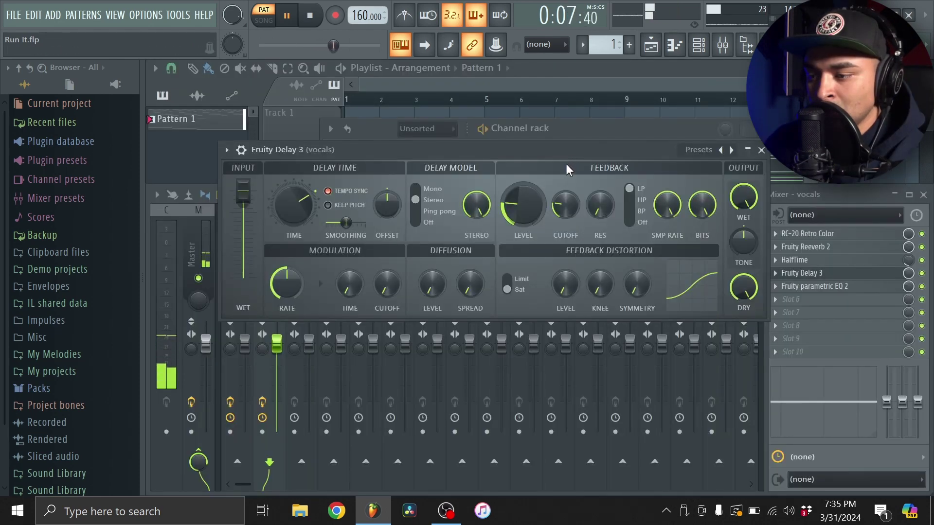
left_click(761, 151)
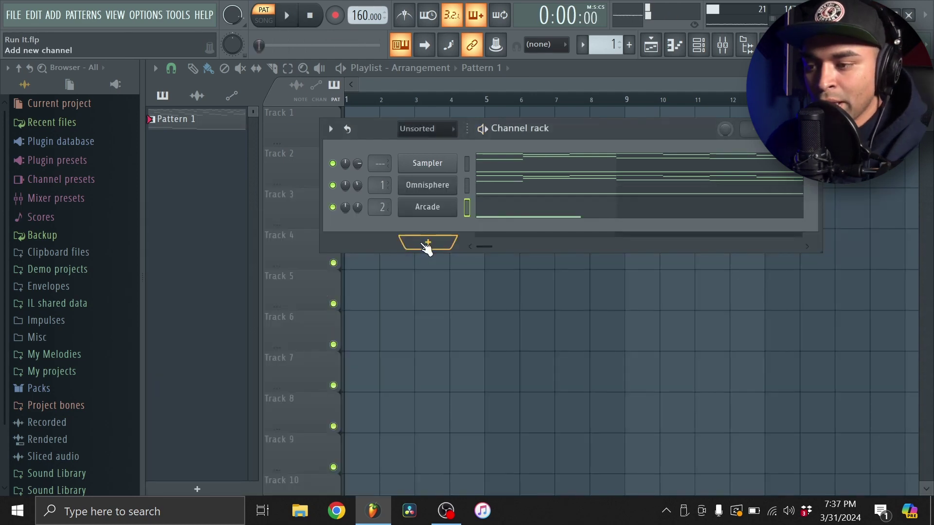
Step: Add a second Omnisphere channel, audition Bells and Vibes patches during playback, and load Whistlers Bells
left_click(425, 244)
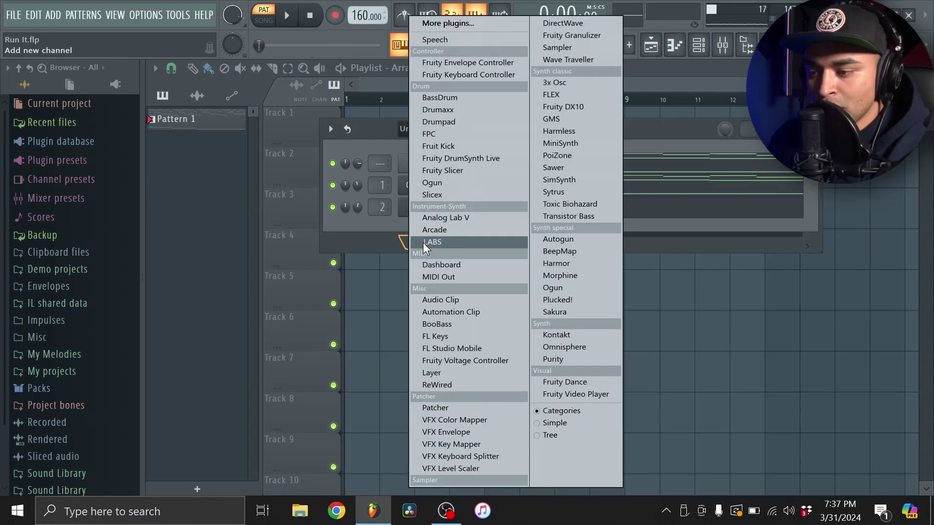
left_click(563, 347)
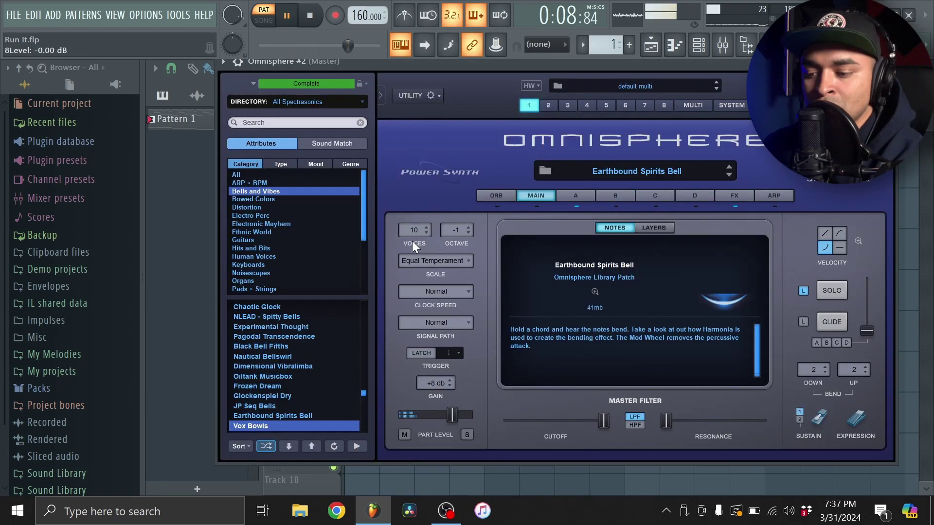
key("Down")
key("Down")
key("Down")
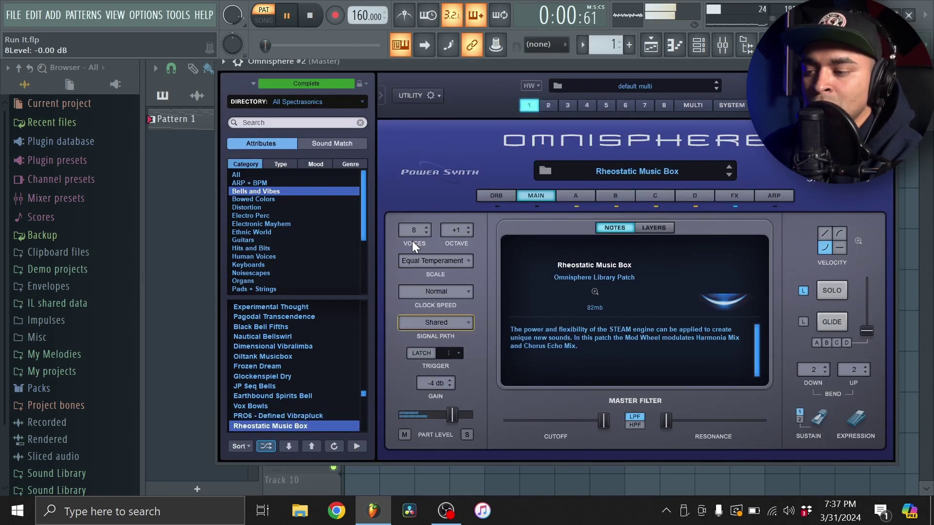
key("Down")
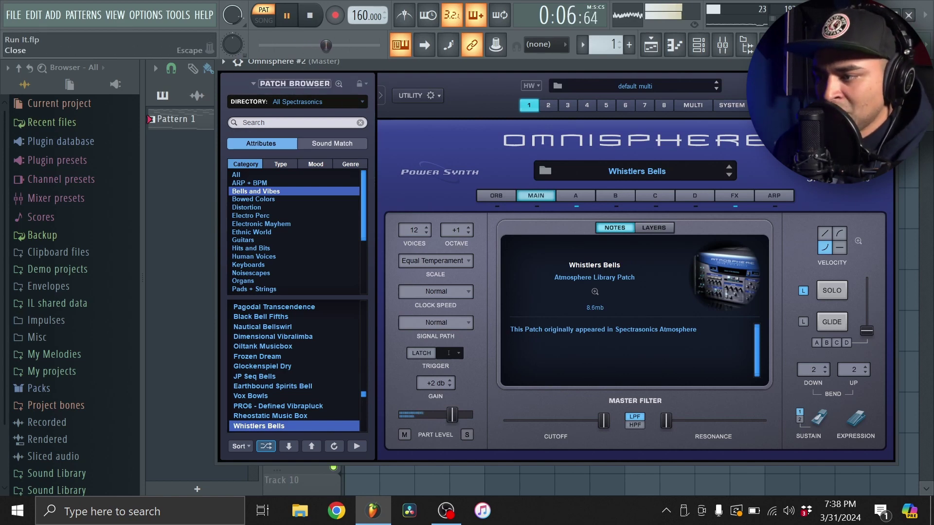
key("Escape")
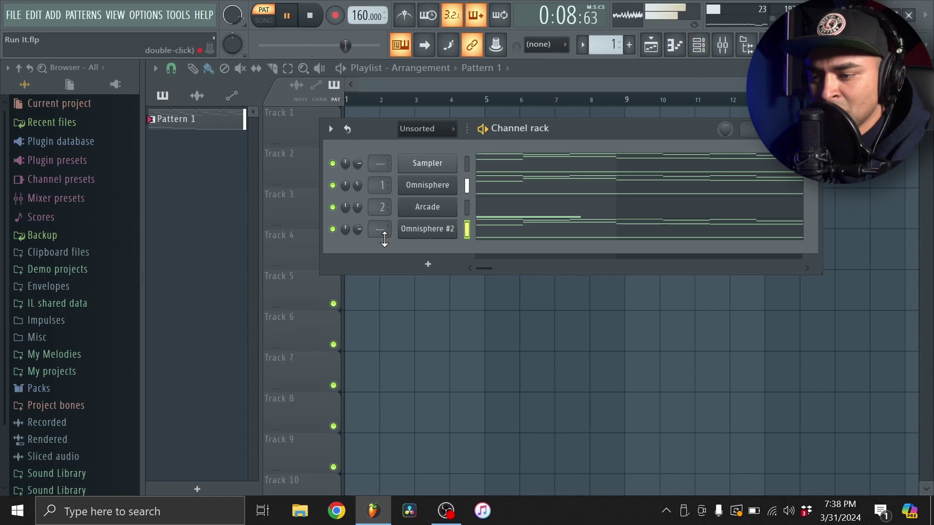
Step: Rename mixer track Insert 3 to "bells"
left_click(724, 48)
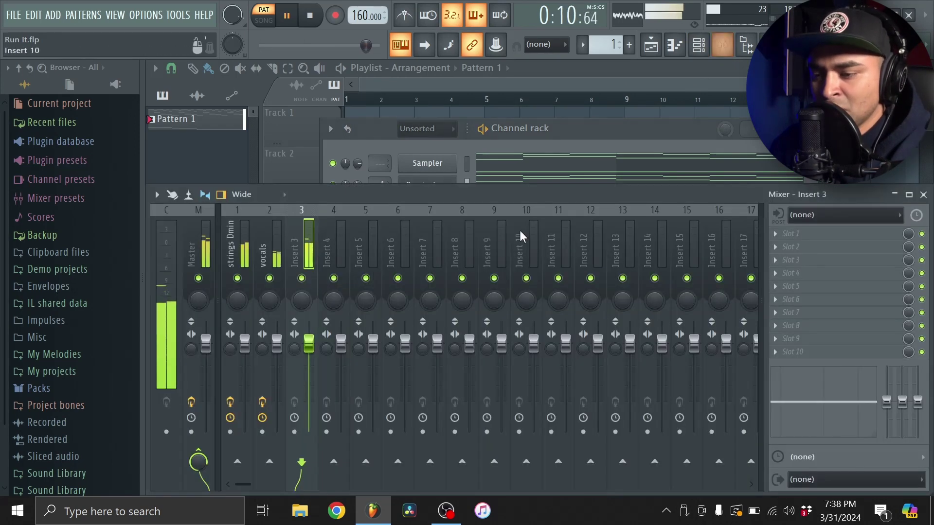
right_click(298, 243)
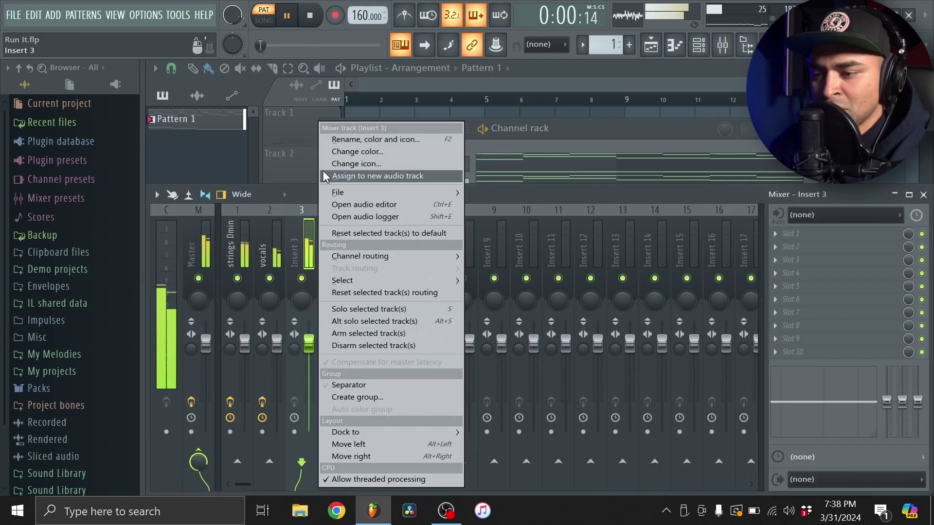
left_click(341, 140)
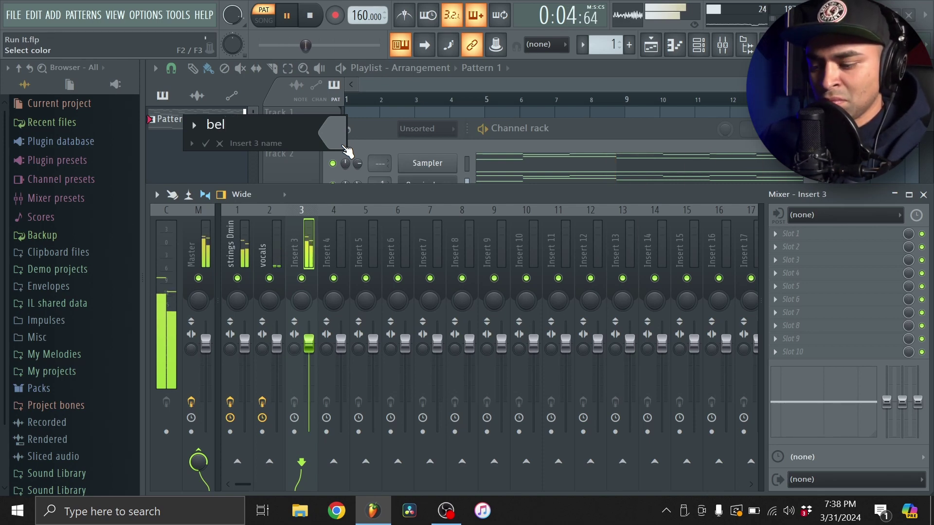
key("Return")
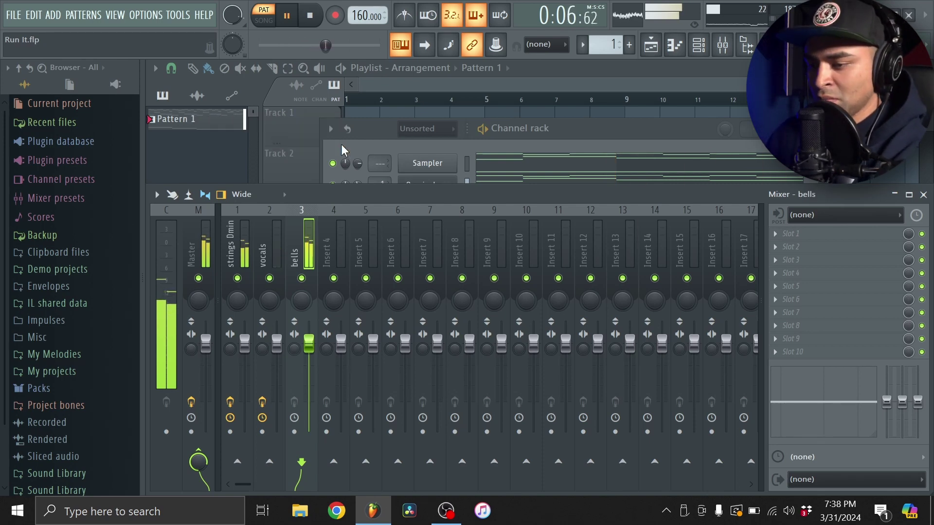
Step: Load Fruity Parametric EQ 2 into slot 3 of the bells track and cut its lows up into the mid range with band 1
left_click(795, 261)
left_click(603, 153)
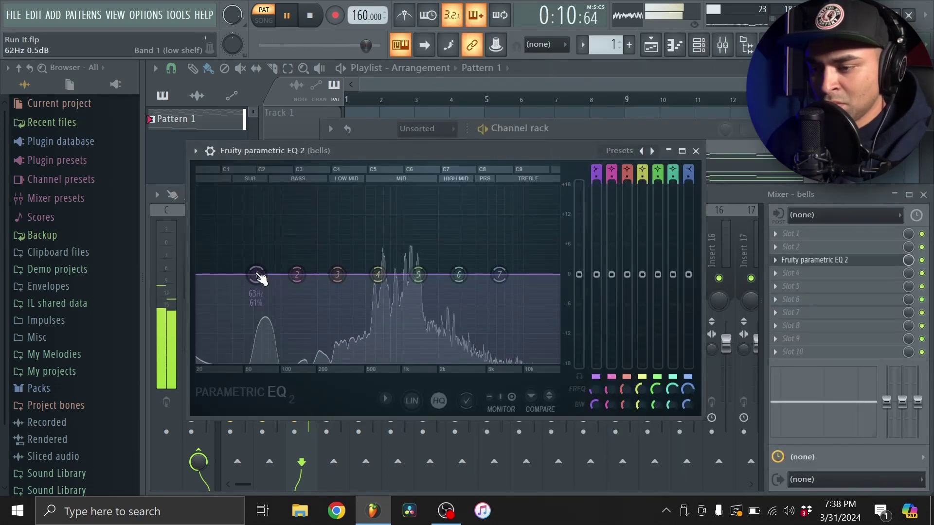
left_click_drag(257, 276, 407, 358)
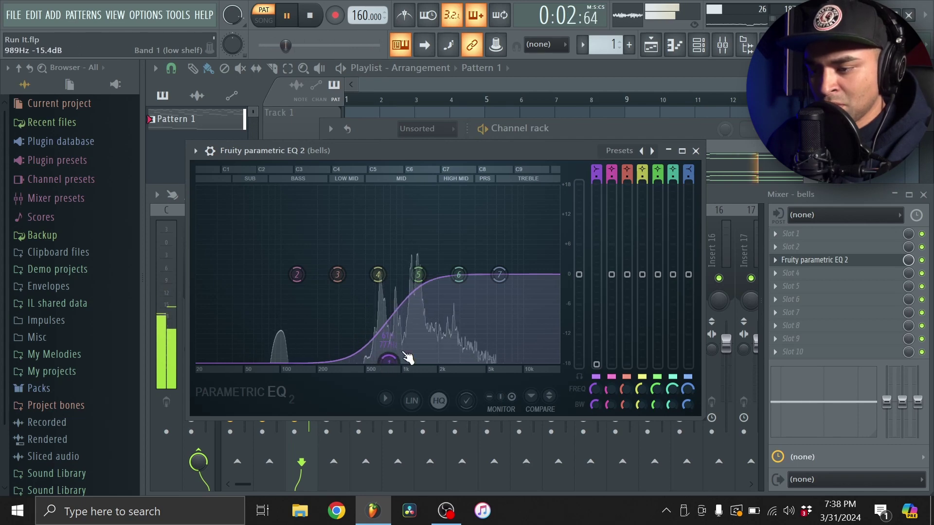
left_click(696, 150)
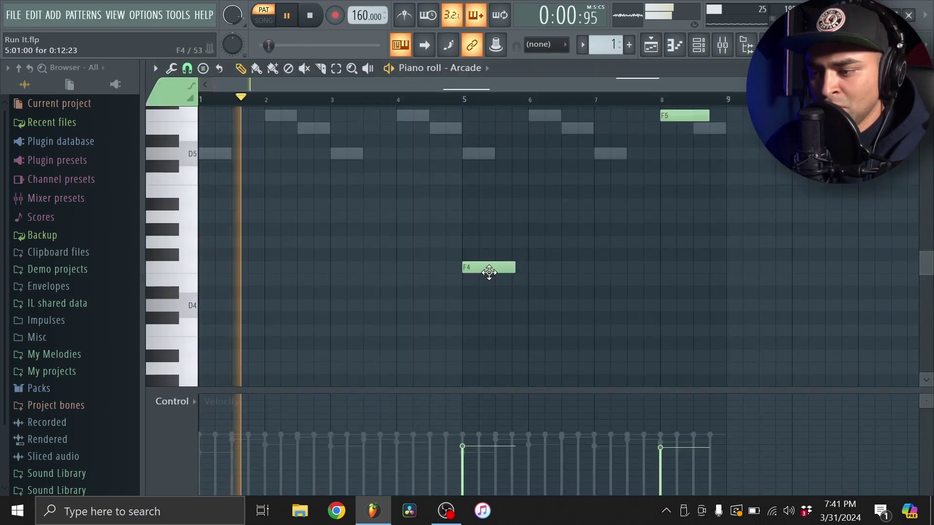
Step: Move the Arcade F4 note from bar 5 to late in bar 2 and close the piano roll
left_click_drag(490, 271, 335, 269)
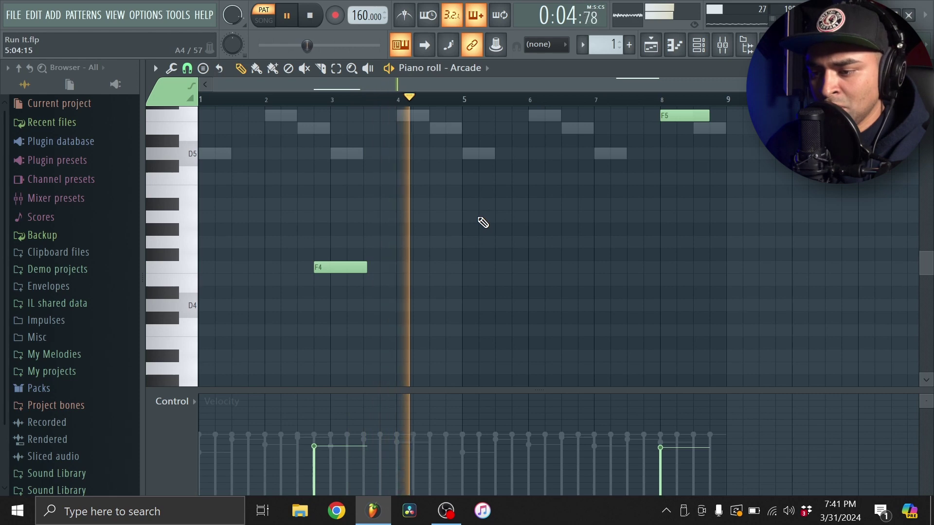
left_click(670, 47)
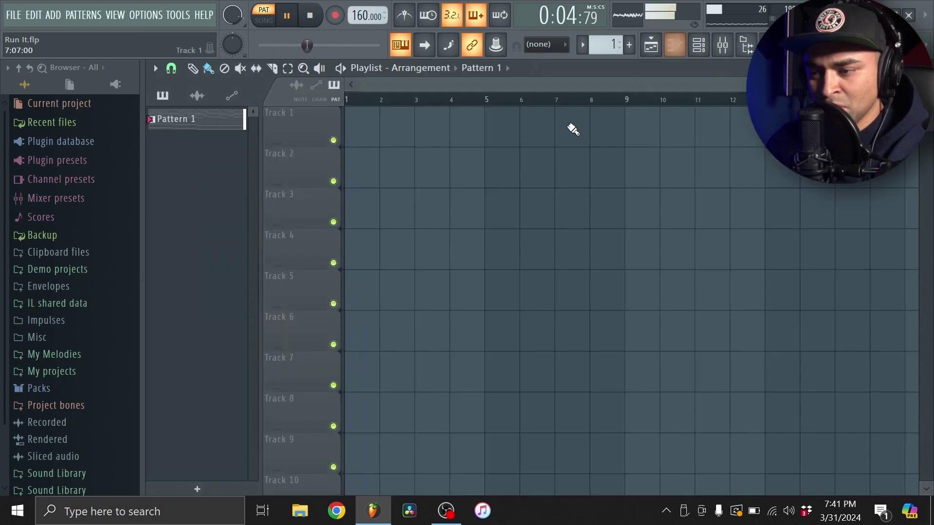
Step: Bring up the channel rack and start recording notes on the Bass - deep bass channel
left_click(700, 47)
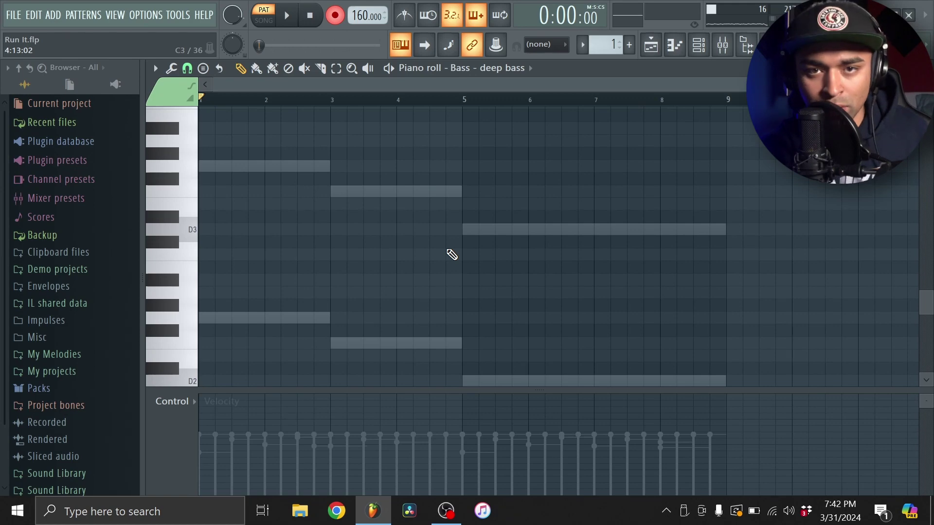
key("space")
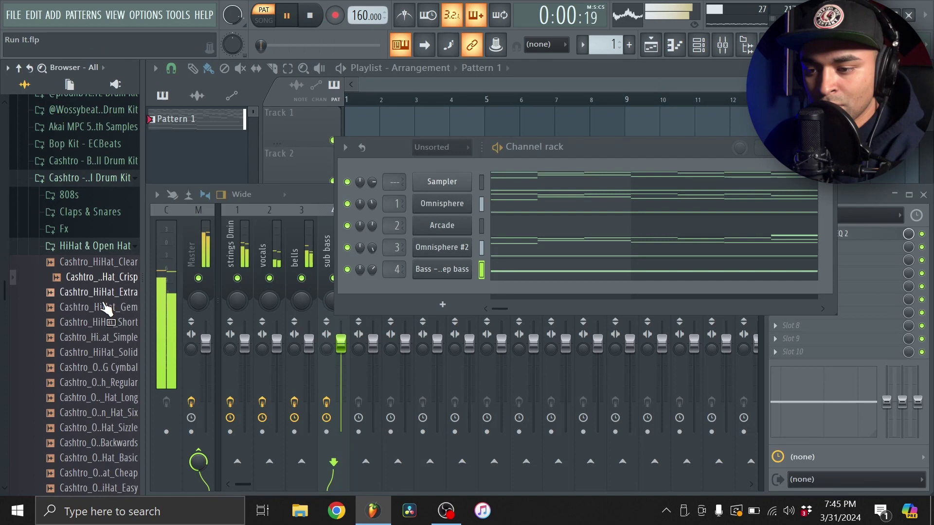
Step: Add the Cashtro_HiHat_Gem sample as a new channel and fill its sequence on every 2 steps
left_click(111, 308)
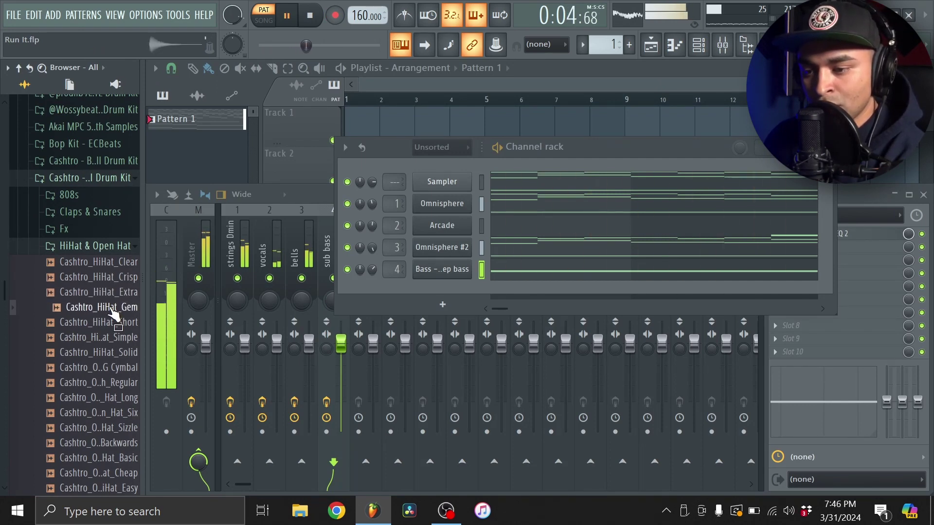
left_click_drag(410, 297, 424, 297)
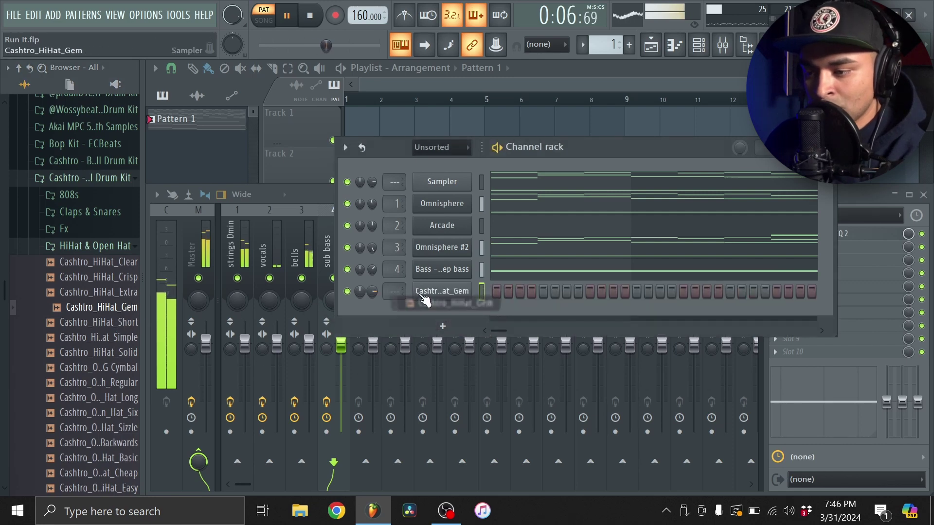
right_click(485, 294)
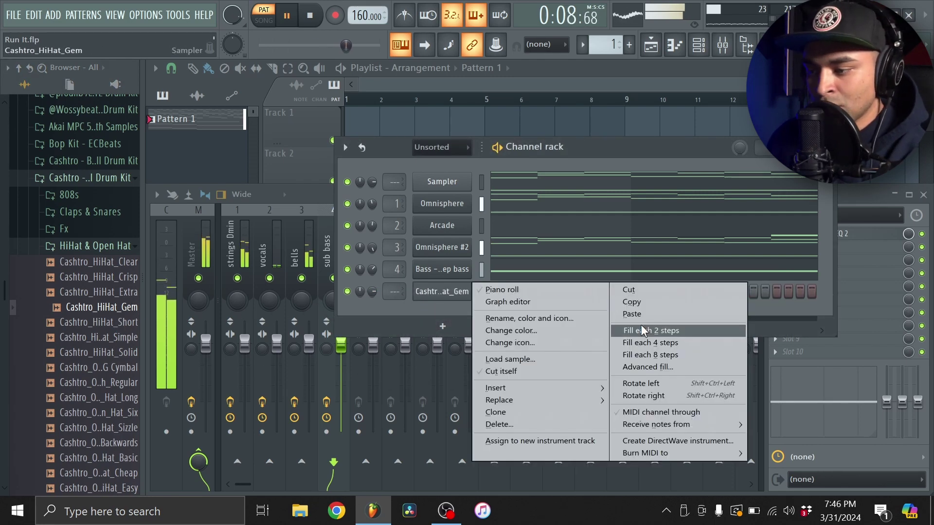
left_click(627, 327)
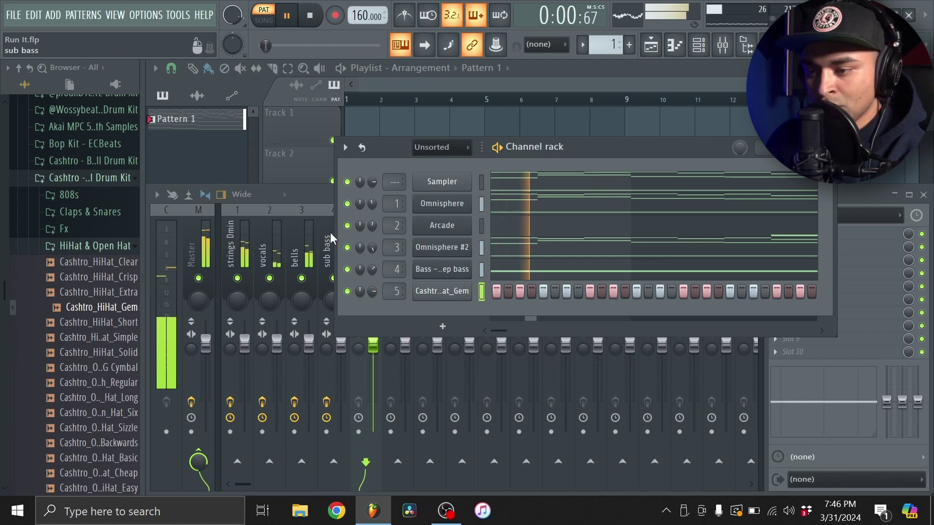
Step: Adjust the hi-hat channel's volume, add the Perc [ Drip ] sample as a new channel with a hit on step 7, and open its piano roll
left_click_drag(373, 291, 373, 293)
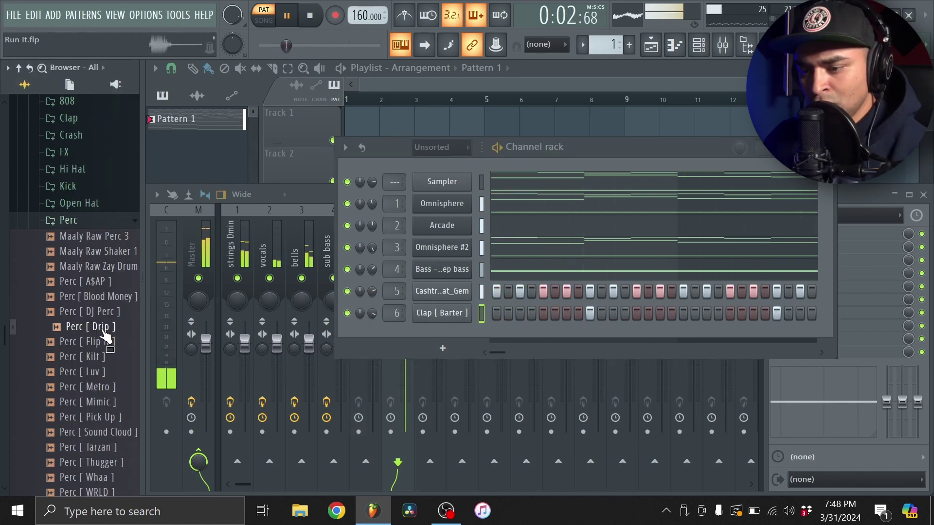
left_click_drag(419, 331, 421, 336)
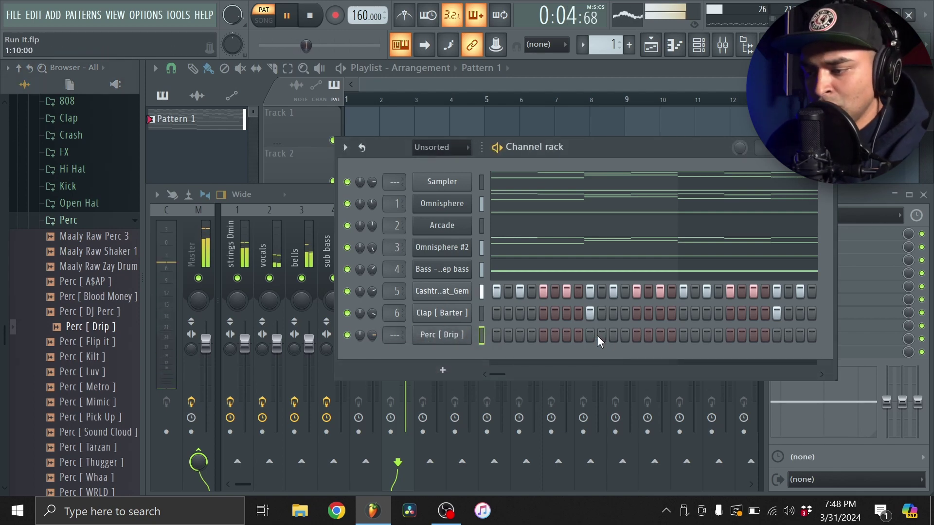
left_click(567, 335)
left_click(673, 51)
key("space")
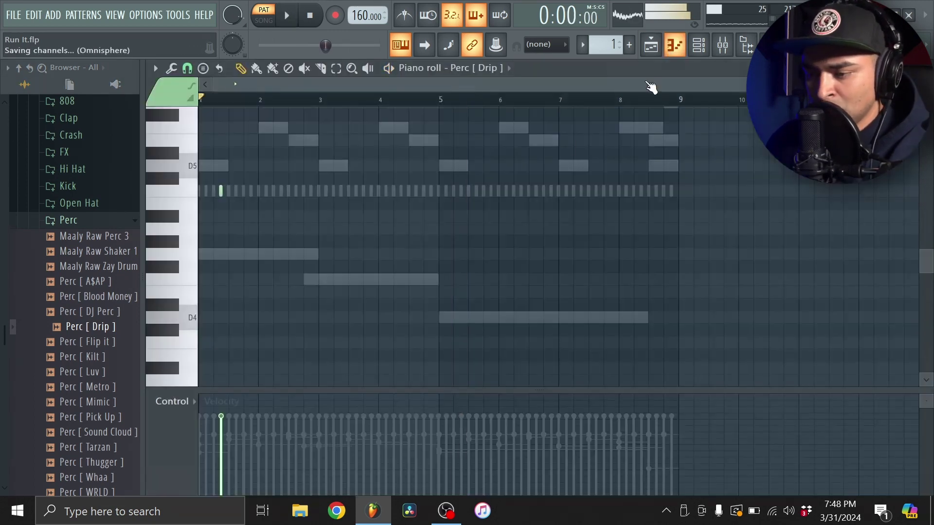
key("space")
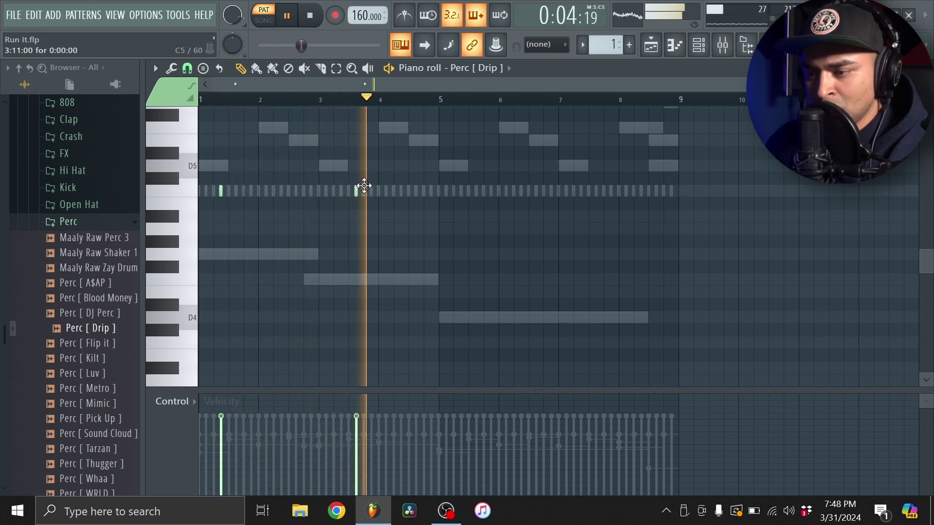
Step: Set the piano roll snap to Step and position perc notes late in bar 3 and early in bar 4
scroll(388, 193, "up", 3)
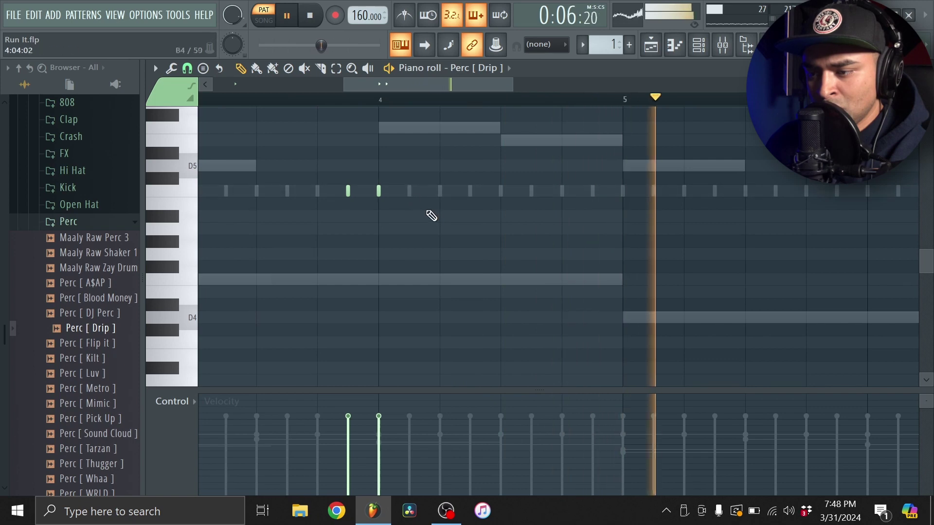
left_click(186, 68)
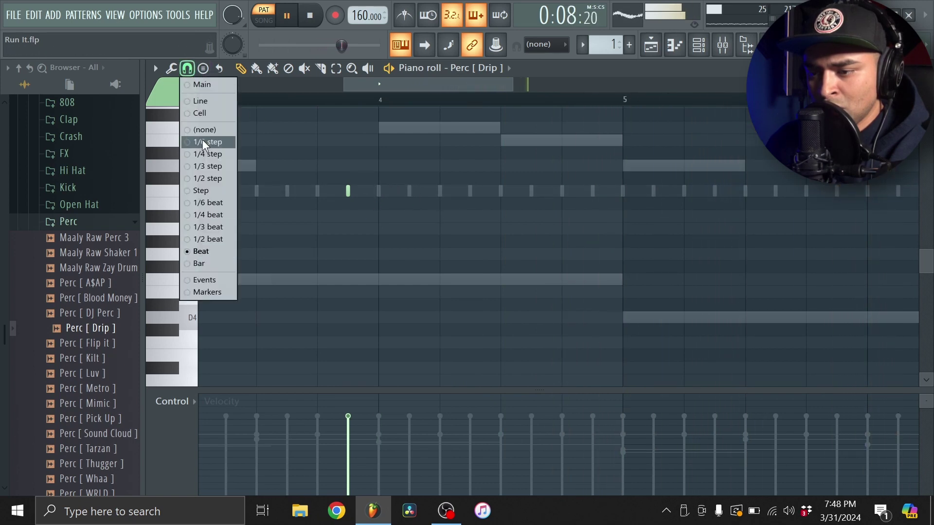
left_click(201, 190)
scroll(445, 209, "down", 5)
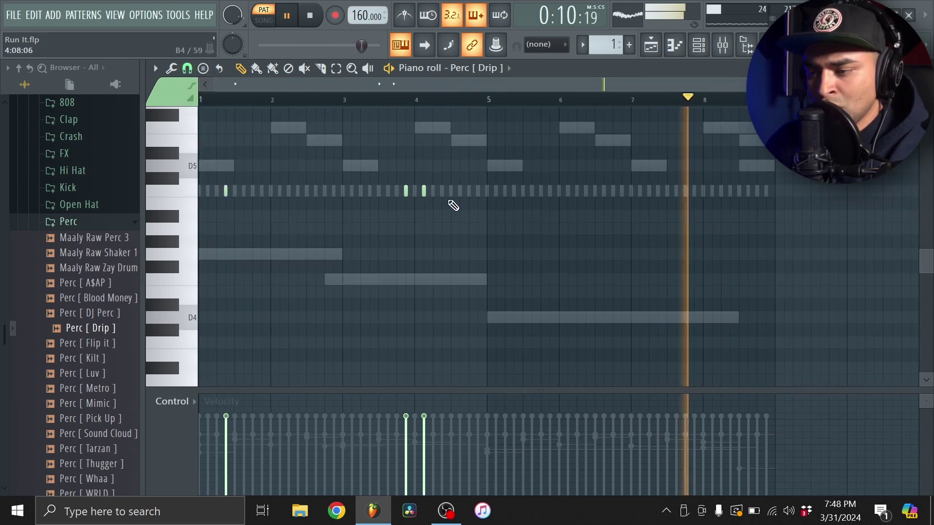
Step: Duplicate the three perc notes across bars 5 to 8, close the piano roll and route Perc [ Drip ] to mixer track 7
left_click_drag(442, 229, 462, 195)
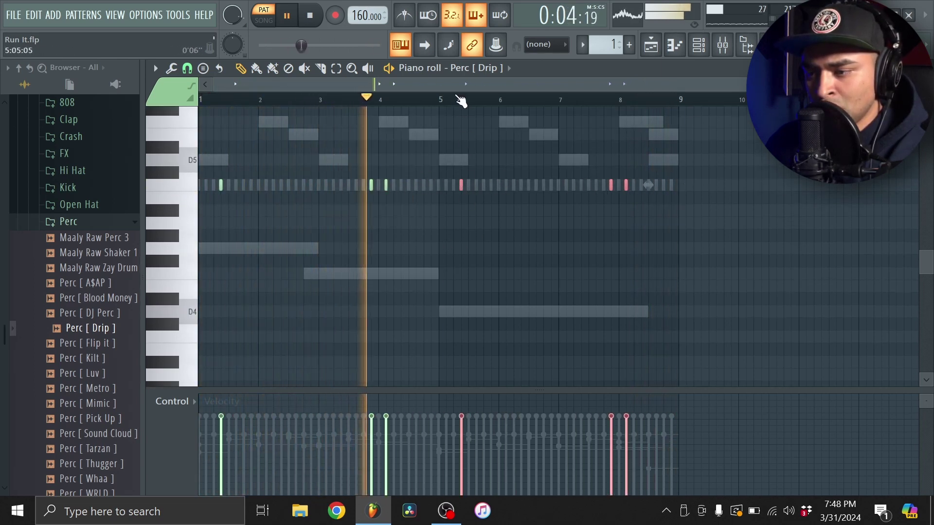
left_click(458, 100, "ctrl")
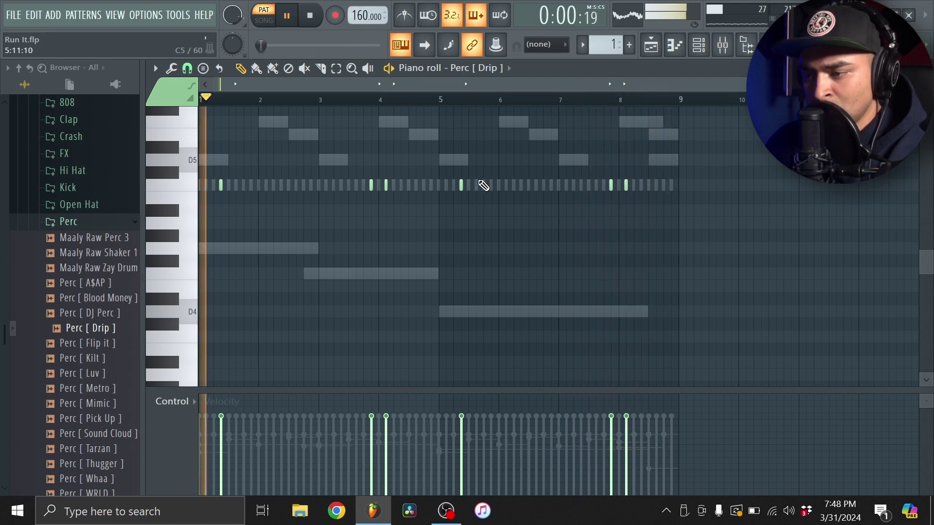
left_click(674, 45)
left_click_drag(393, 342, 393, 331)
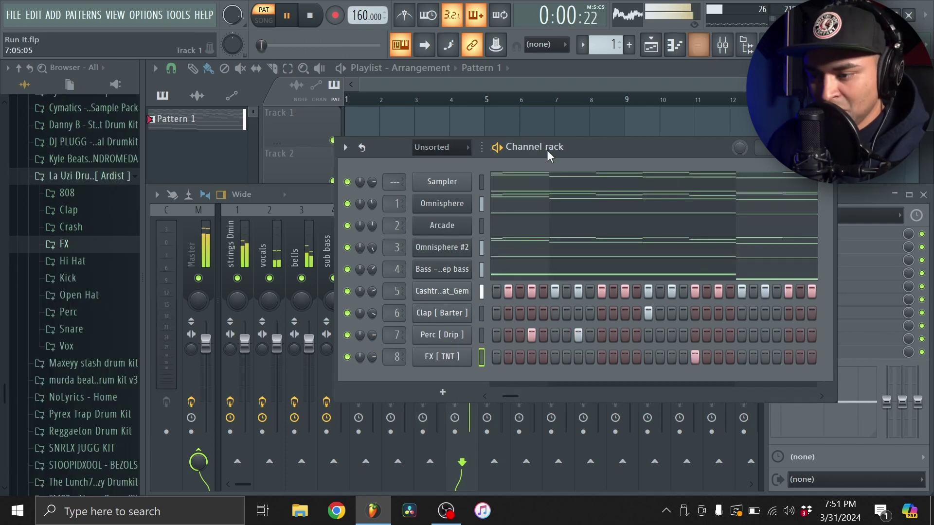
Step: Mute the Bass - deep bass channel and open the 808s folder of the Cashtro drum kit containing Cashtro_808_Spinz_C
left_click(348, 269)
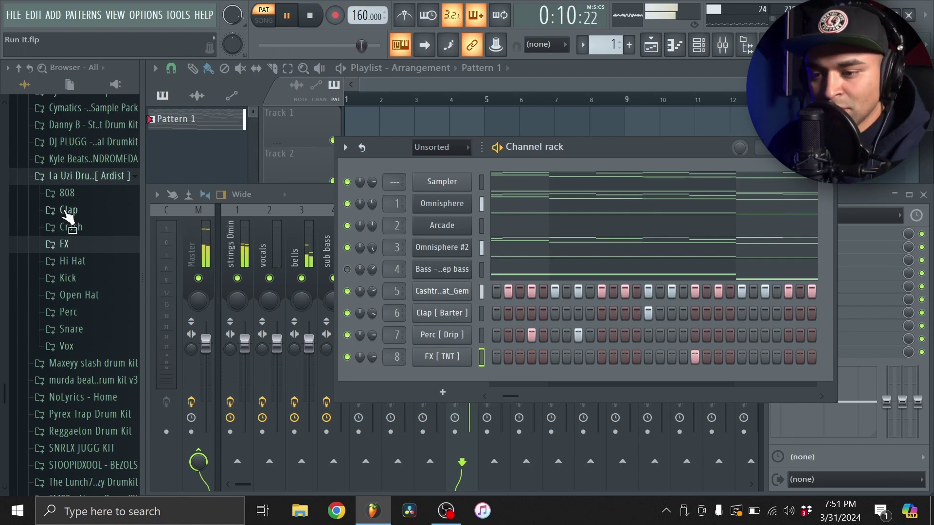
scroll(73, 205, "up", 7)
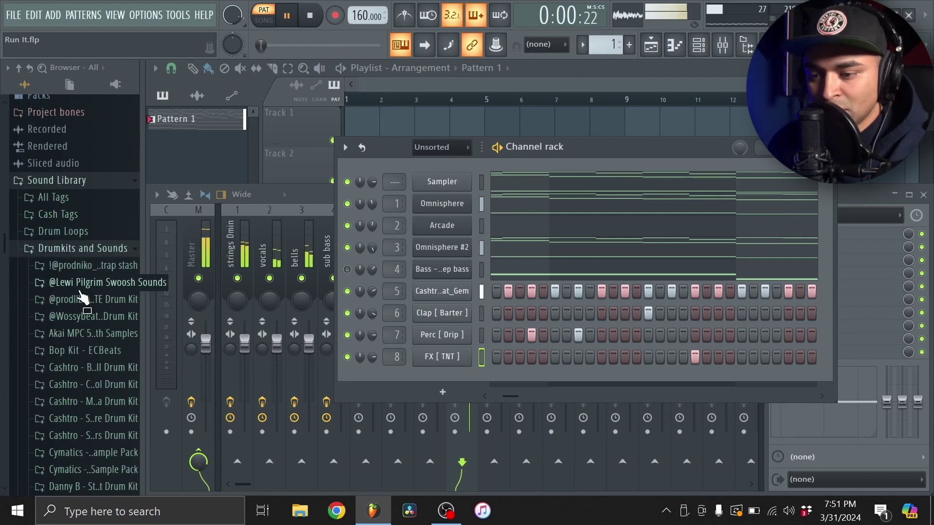
scroll(80, 299, "down", 2)
left_click(92, 294)
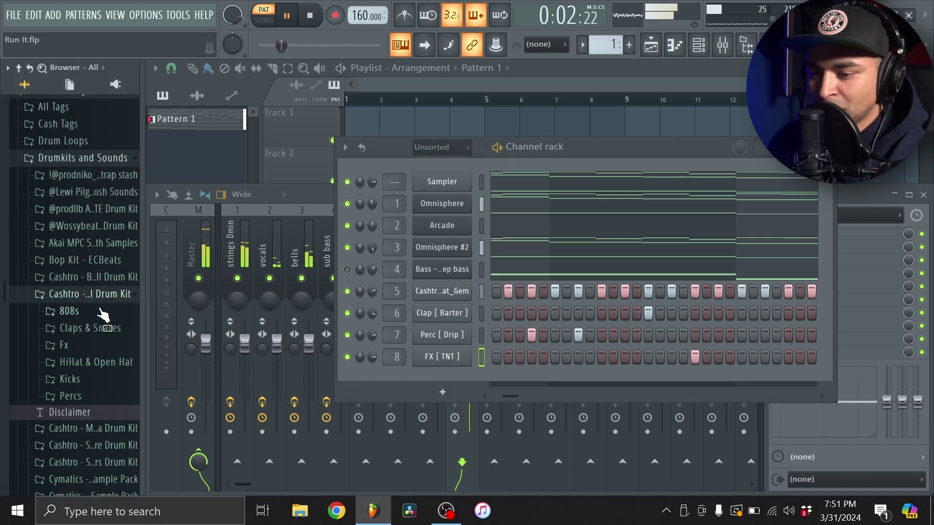
left_click(96, 326)
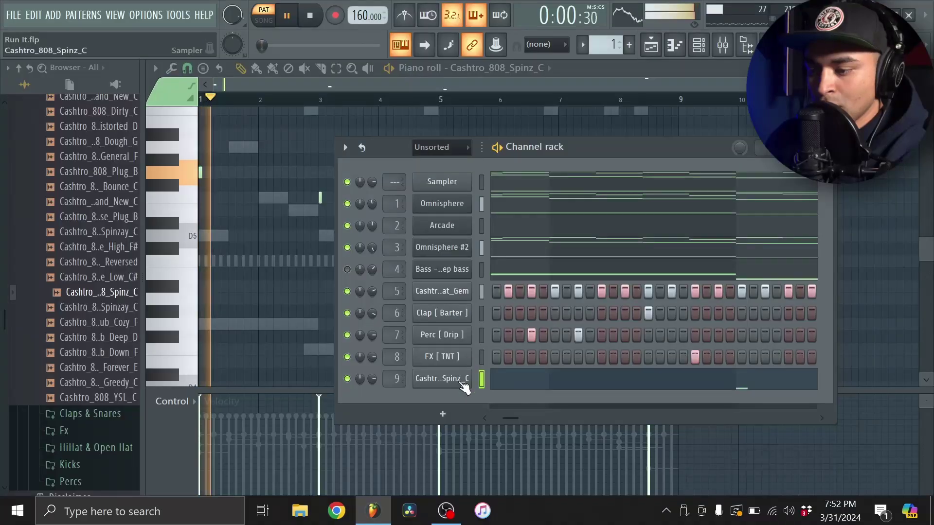
Step: Set the quick fade out of the Cashtro_808_Spinz_C sample to 50%
left_click(456, 375)
left_click(293, 197)
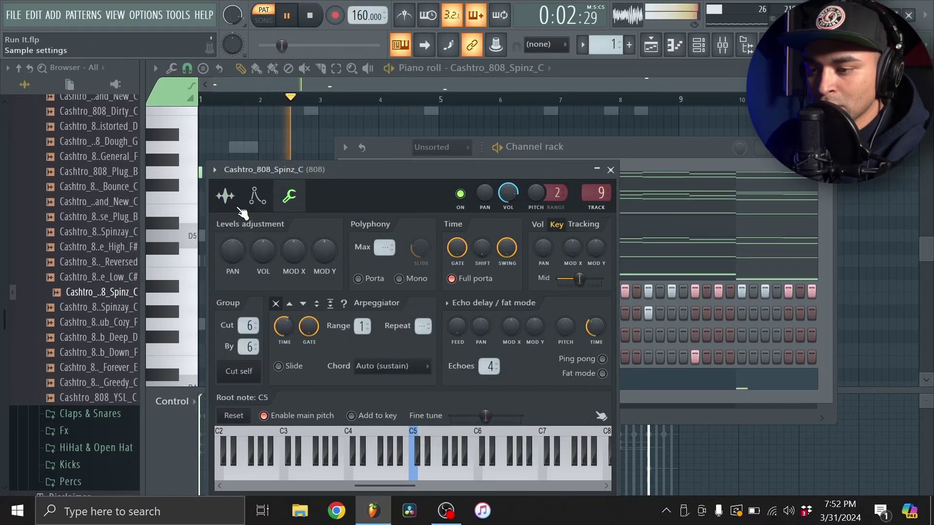
left_click(225, 196)
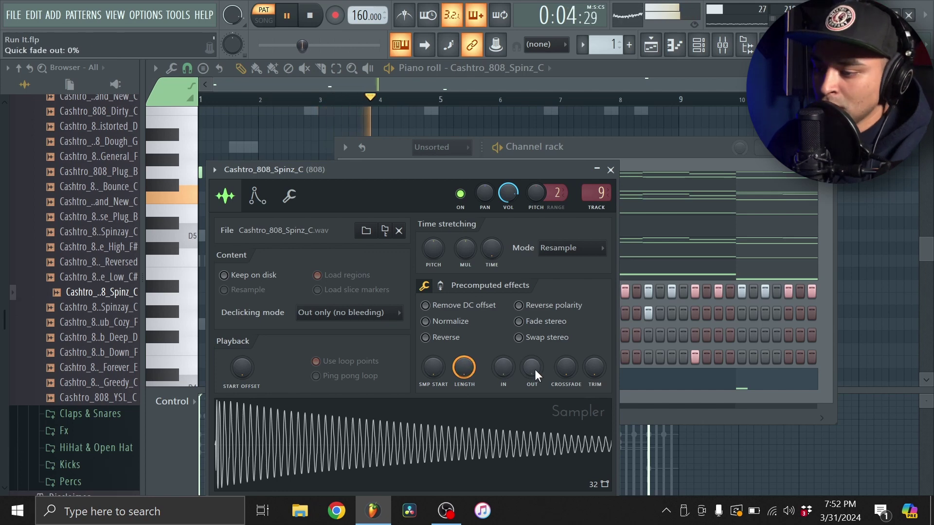
mouse_move(535, 369)
left_mouse_down()
mouse_move(535, 350)
mouse_move(532, 364)
left_mouse_up()
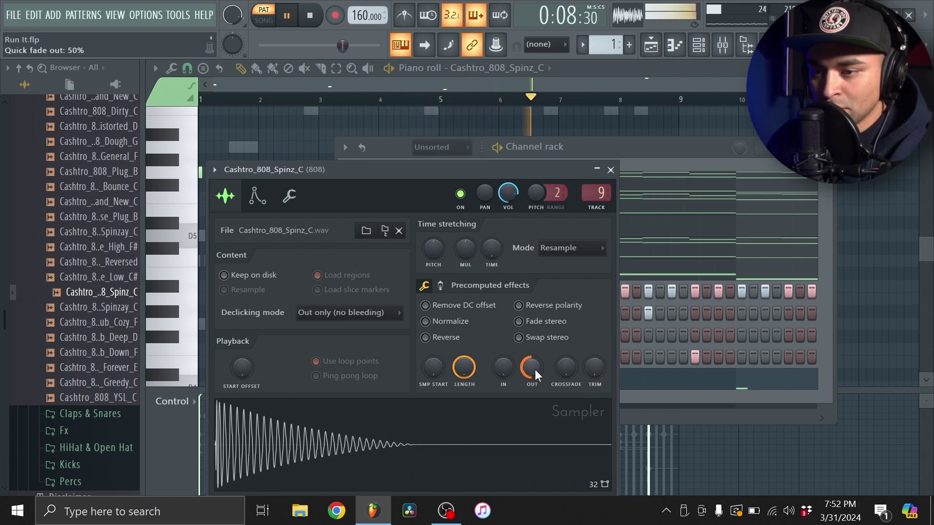
left_click(441, 286)
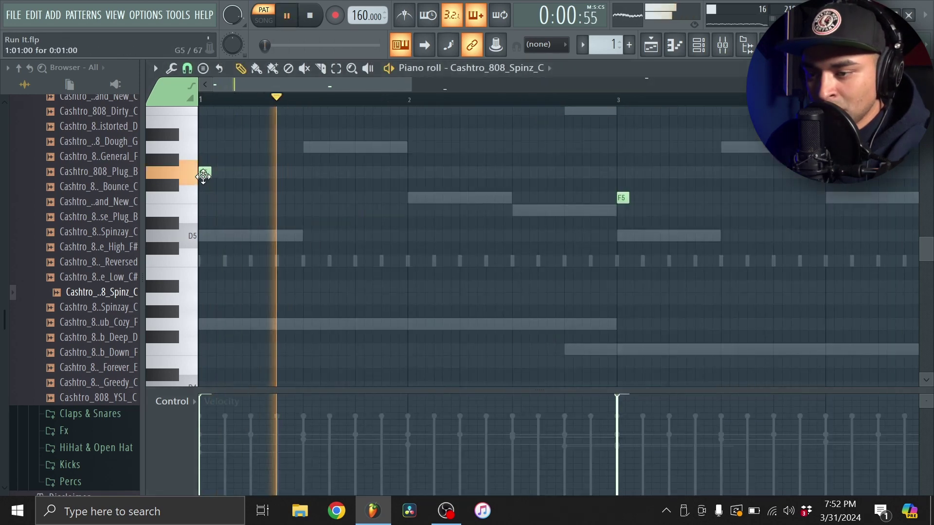
Step: Copy the opening G5 808 note to 1:15 and add another G5 note at 2:05
key("space")
left_click_drag(204, 177, 386, 176)
key("space")
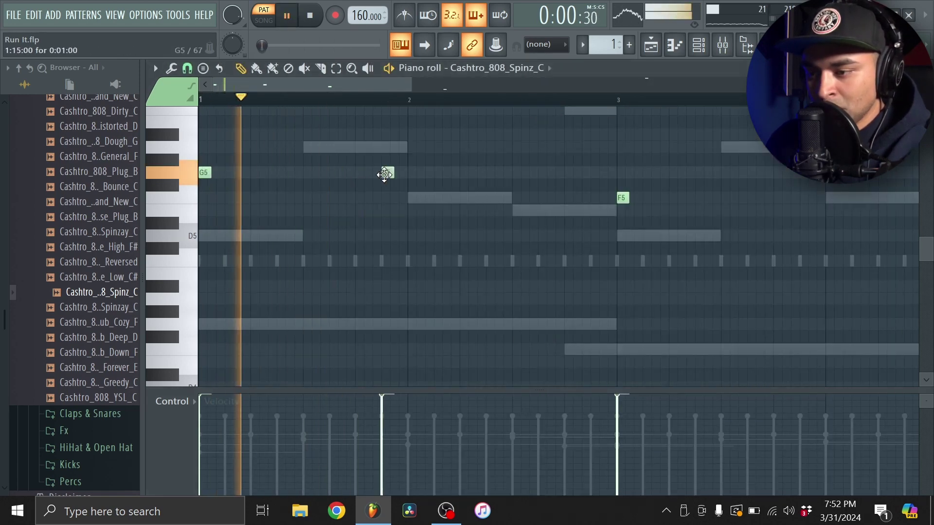
left_click(462, 174)
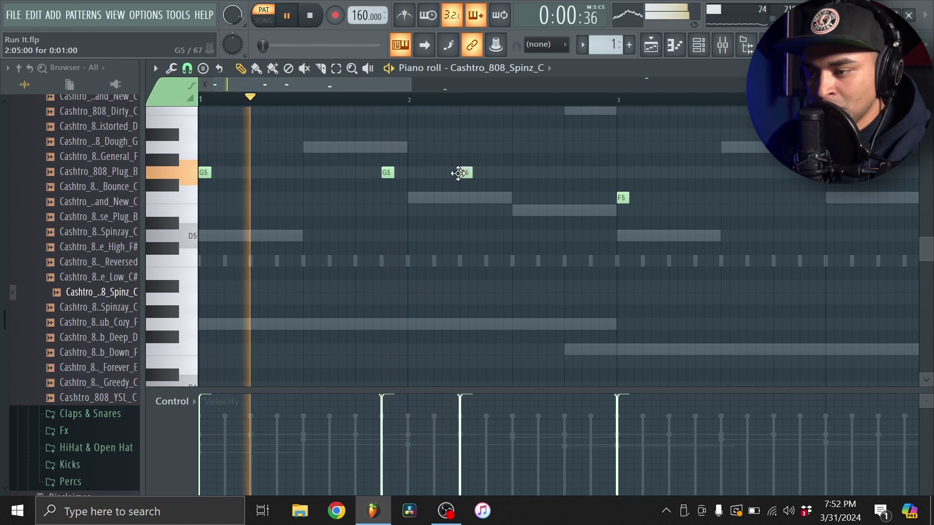
Step: Add F5 808 notes at 3:15 and 4:05
scroll(559, 189, "down", 2)
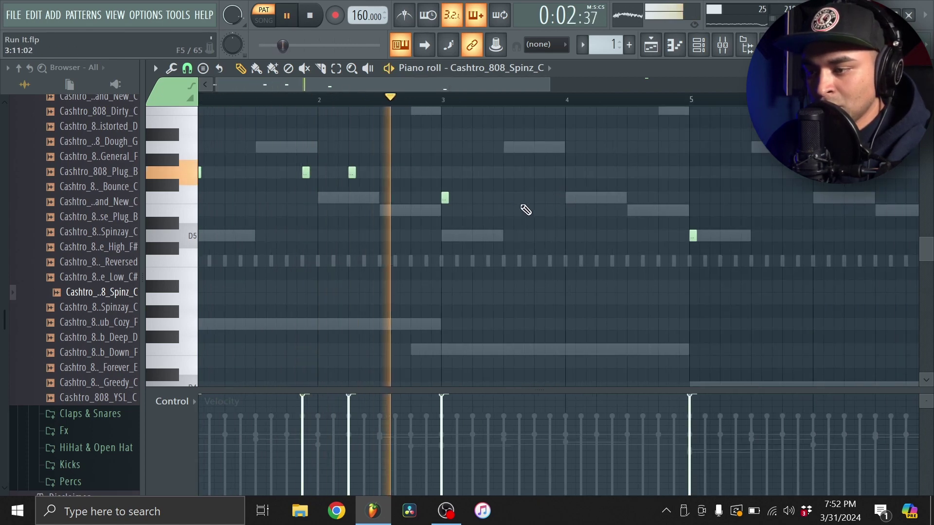
scroll(552, 209, "up", 3)
left_click(585, 199)
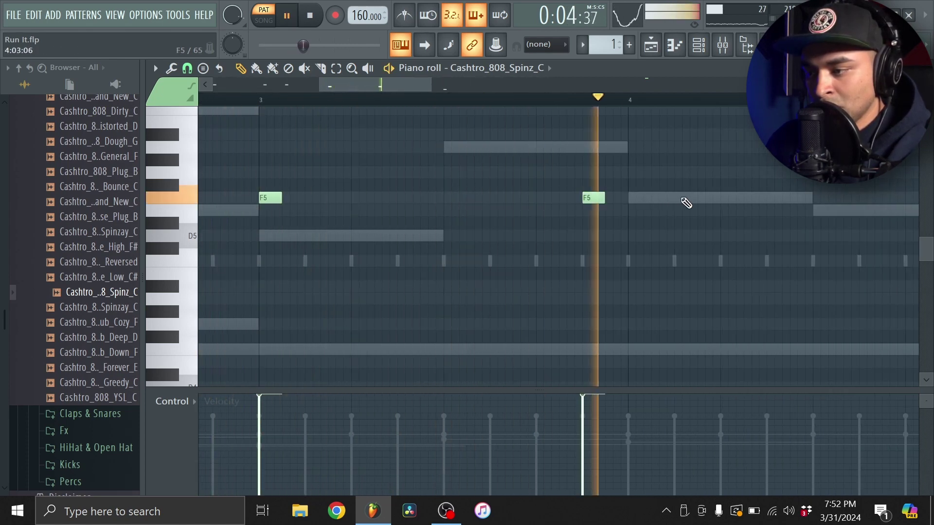
left_click(728, 199)
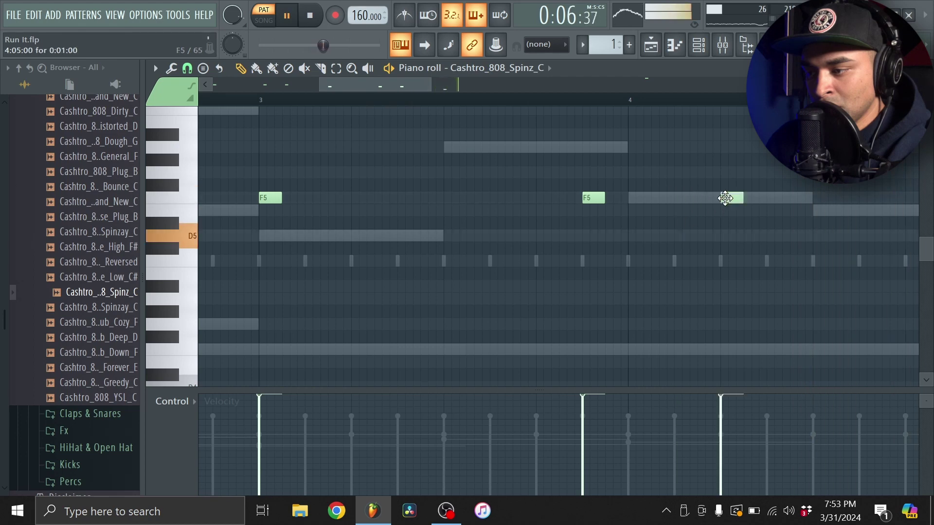
Step: Try an extra F5 808 note at 4:15, delete it and place one at 4:13 instead
scroll(754, 191, "down", 3)
scroll(743, 212, "up", 1)
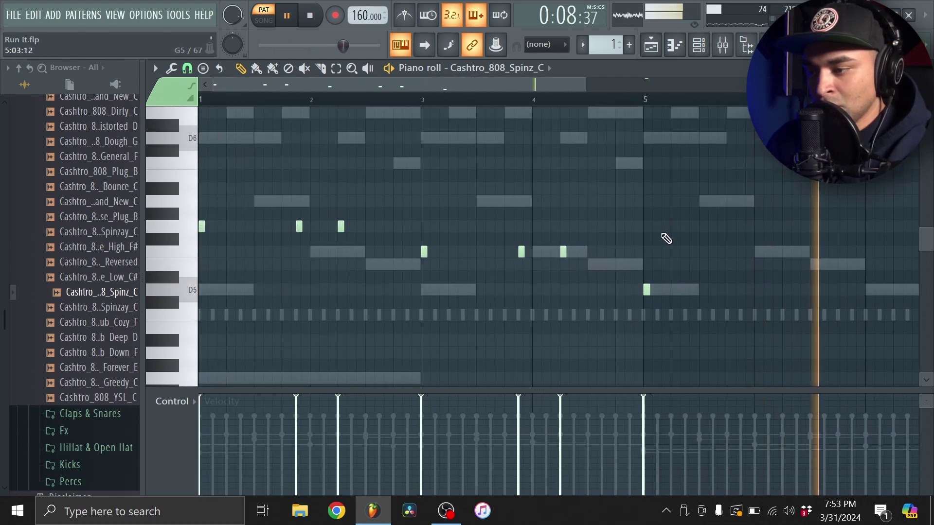
scroll(642, 253, "up", 3)
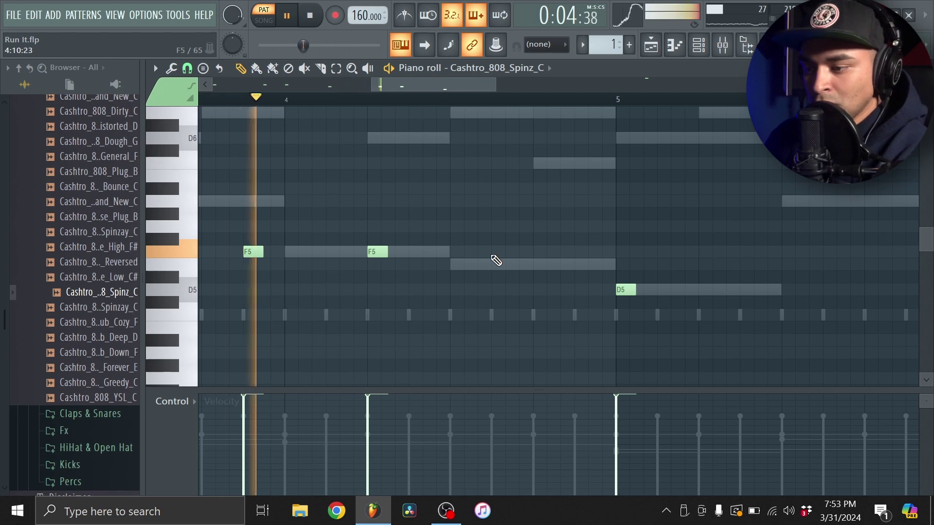
left_click(584, 251)
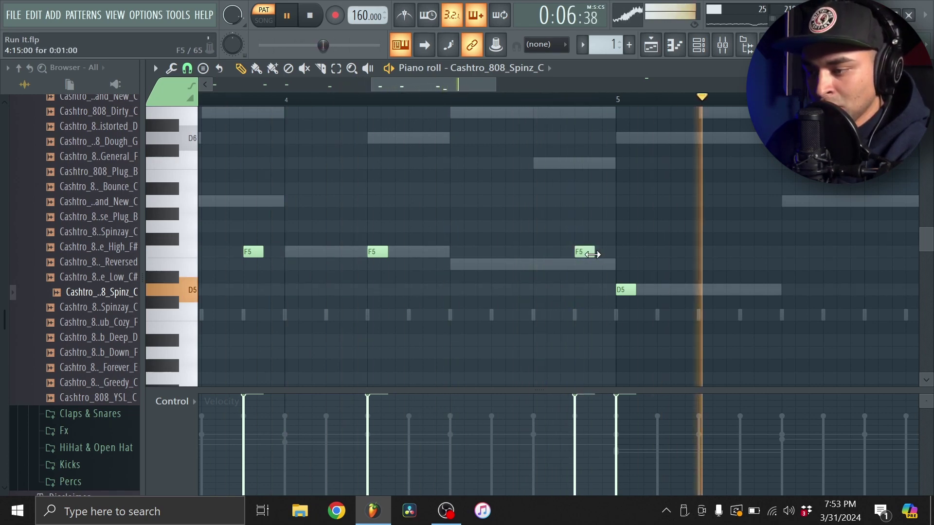
right_click(589, 252)
scroll(593, 245, "down", 2)
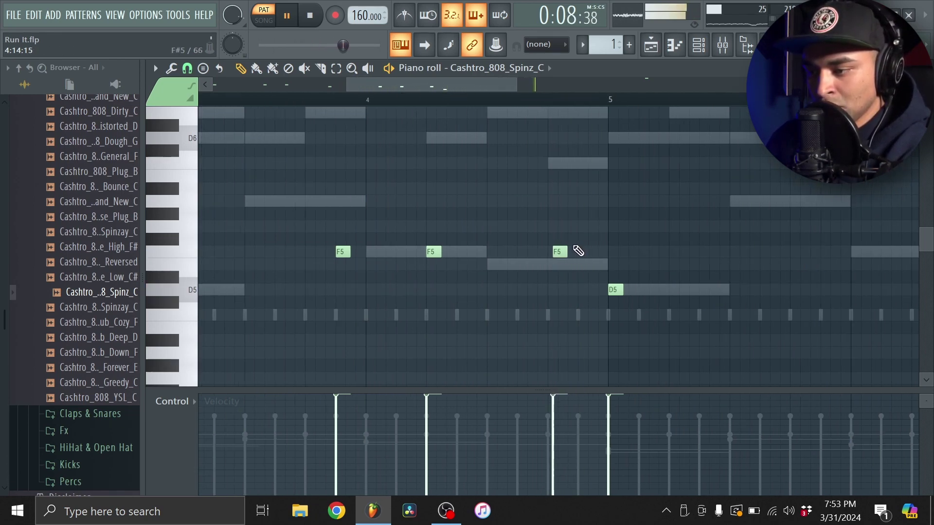
Step: Add D5 808 notes late in bar 5 at 5:15 and early in bar 6
scroll(553, 254, "down", 3)
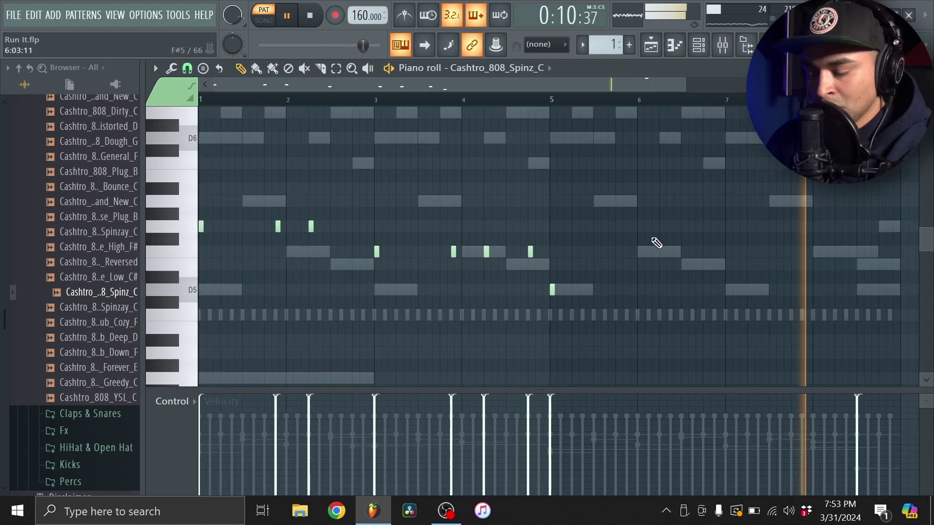
scroll(602, 290, "up", 3)
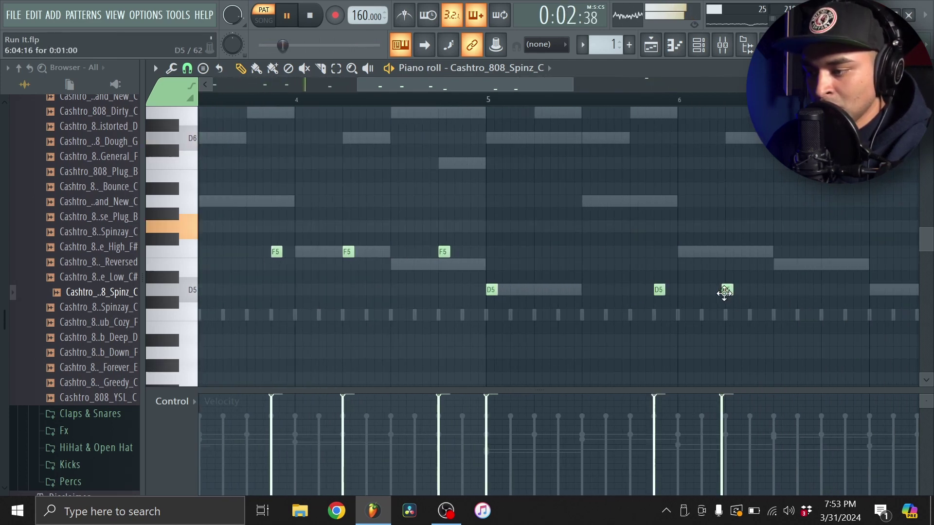
scroll(804, 223, "down", 3)
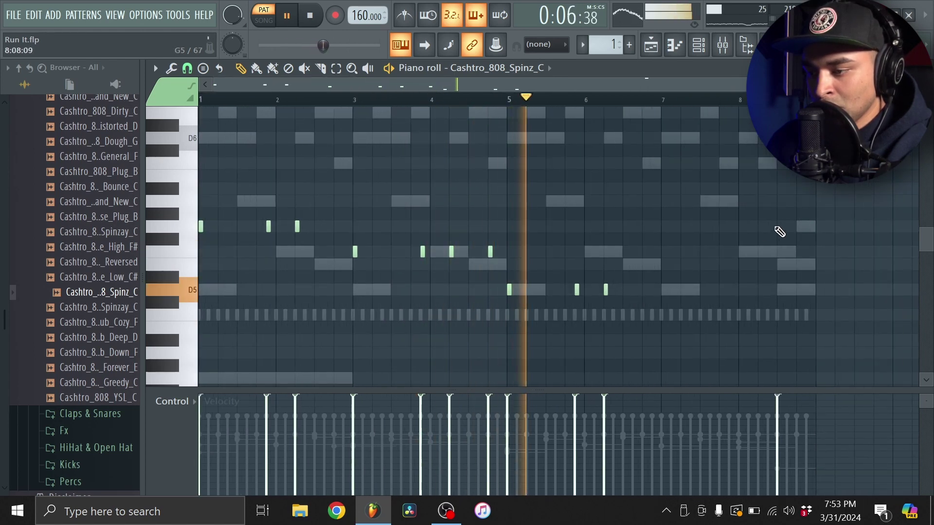
Step: Cue playback at bar 4 and move that bar's last F5 808 note to 4:11
scroll(436, 253, "up", 3)
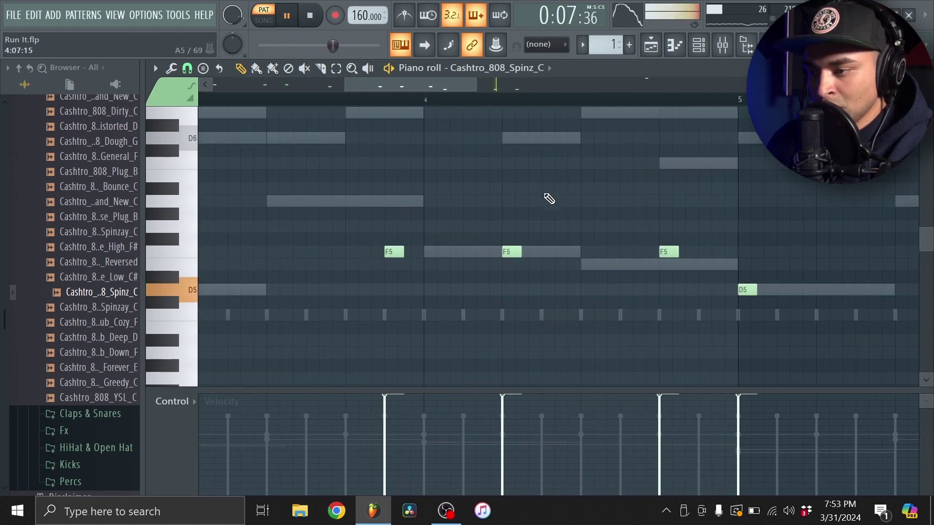
left_click(425, 101)
key("space")
left_click(666, 252)
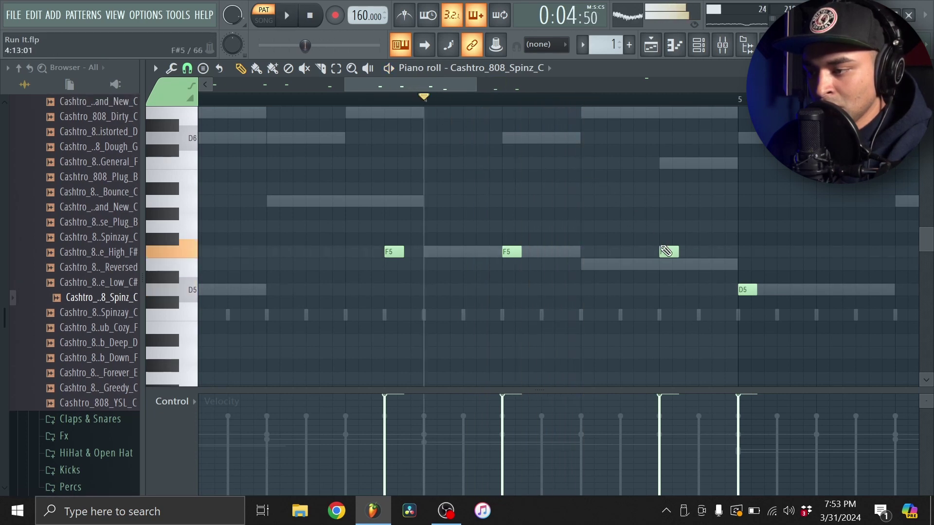
left_click_drag(665, 253, 626, 256)
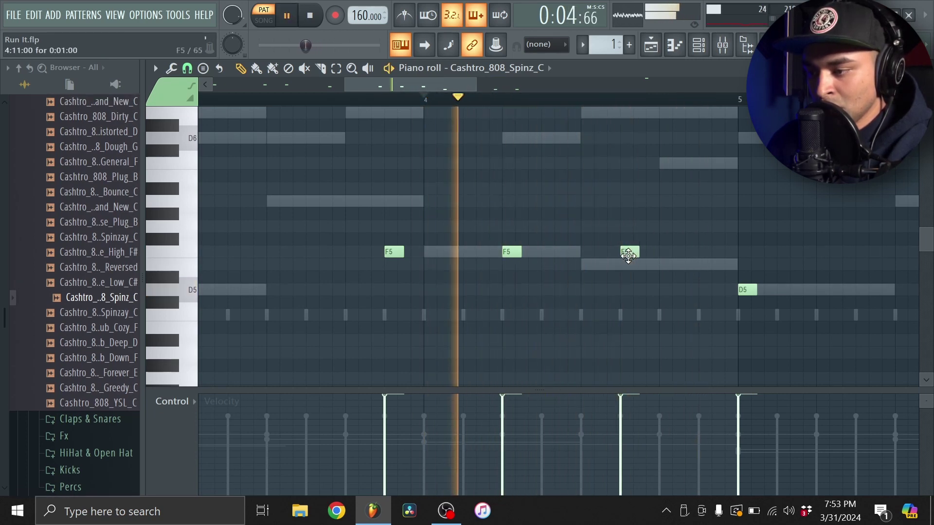
Step: Add D5 808 notes just before bar 7 and at 7:05, 7:15 and 8:05
scroll(789, 225, "down", 4)
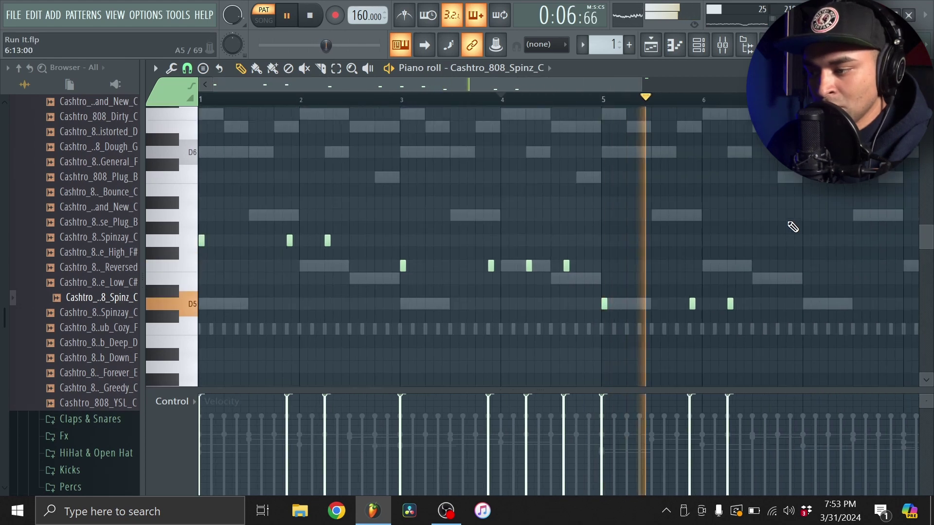
scroll(783, 229, "up", 2)
scroll(720, 270, "up", 2)
left_click(514, 288)
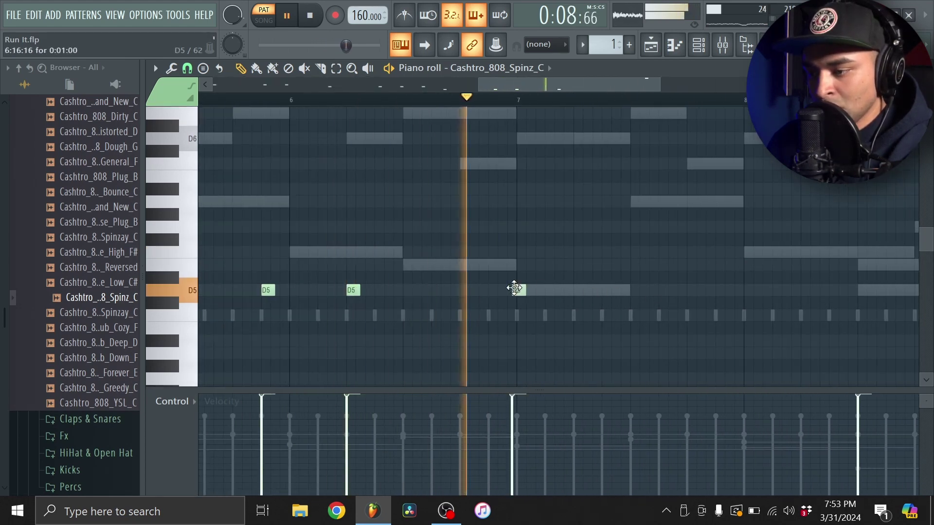
left_click(579, 291)
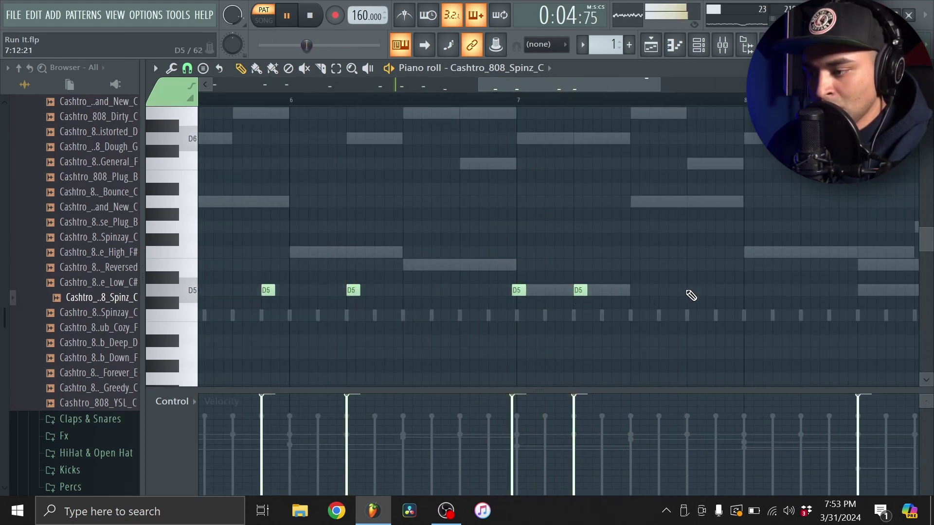
left_click(806, 292)
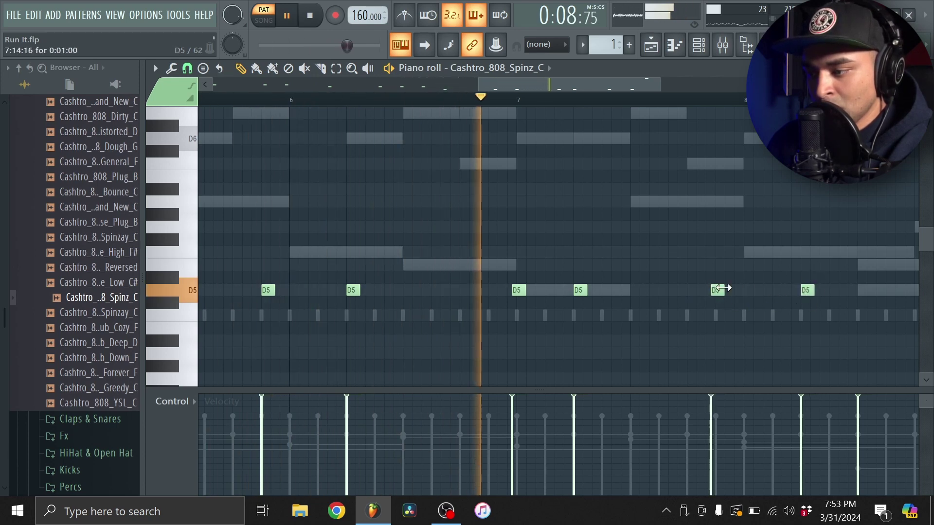
left_click_drag(715, 293, 720, 294)
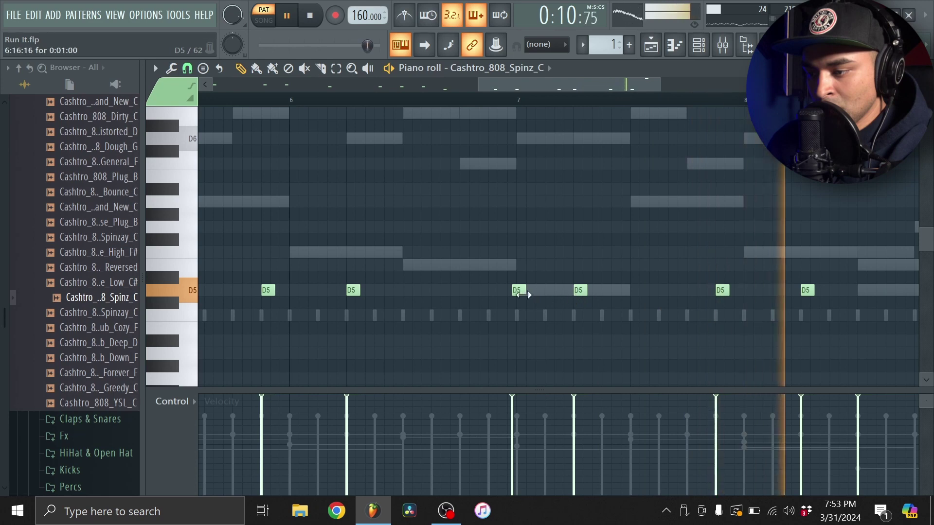
Step: Move the D6 808 note in bar 8 to 8:11 and add another D6 at 8:13
scroll(611, 240, "down", 5)
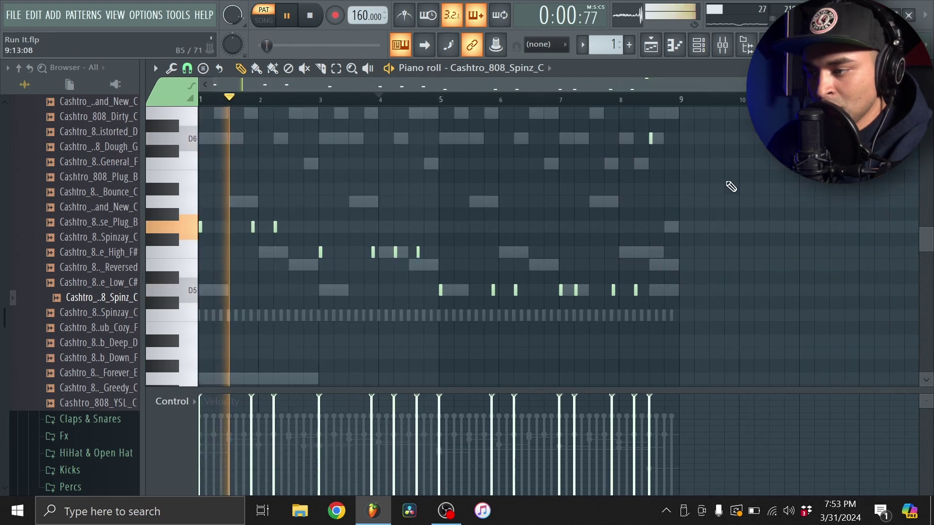
scroll(729, 187, "up", 4)
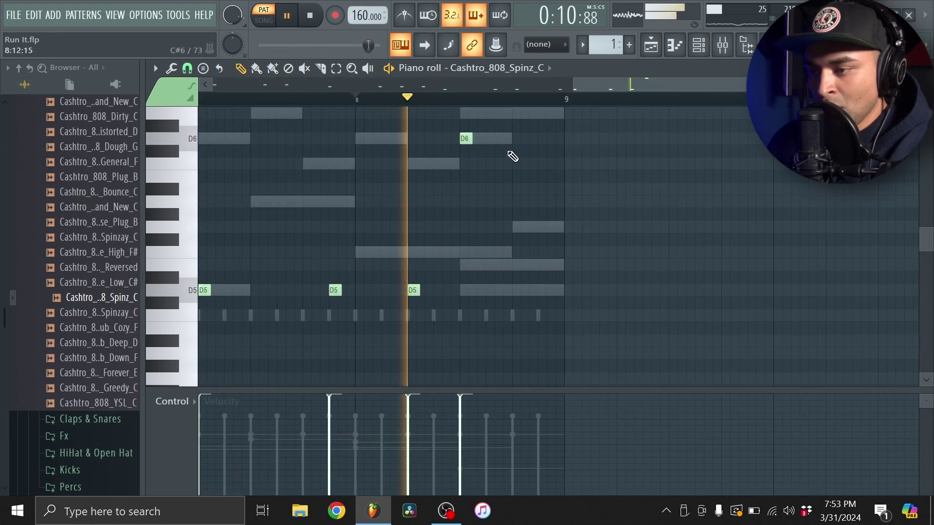
scroll(520, 160, "up", 1)
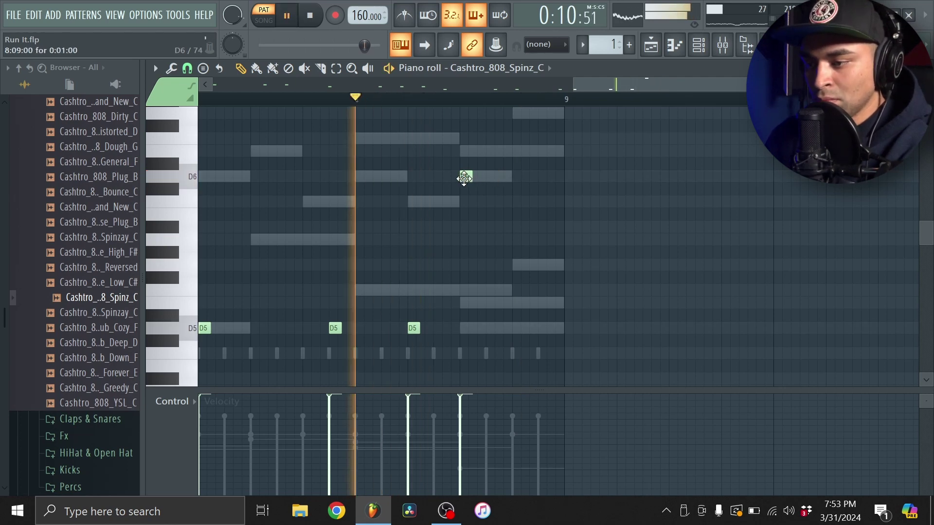
left_click_drag(468, 179, 494, 179)
scroll(496, 176, "up", 3)
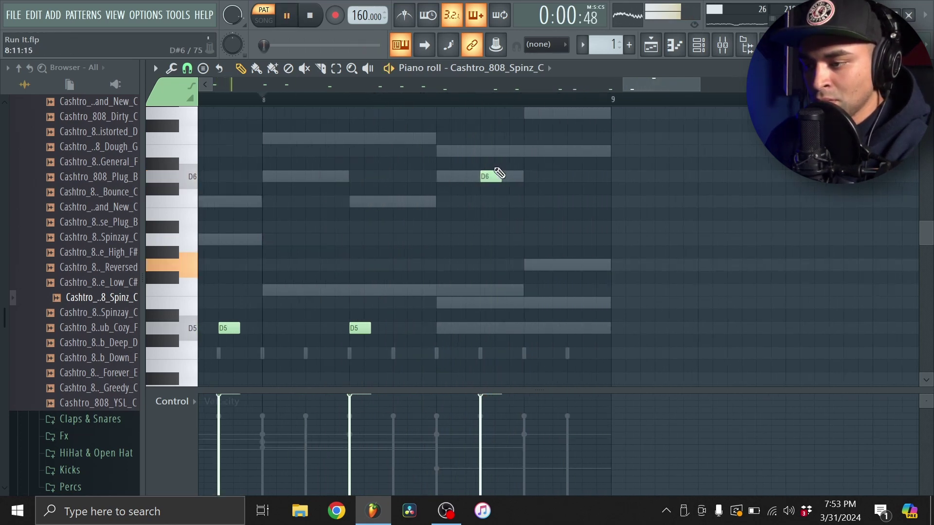
left_click(542, 177)
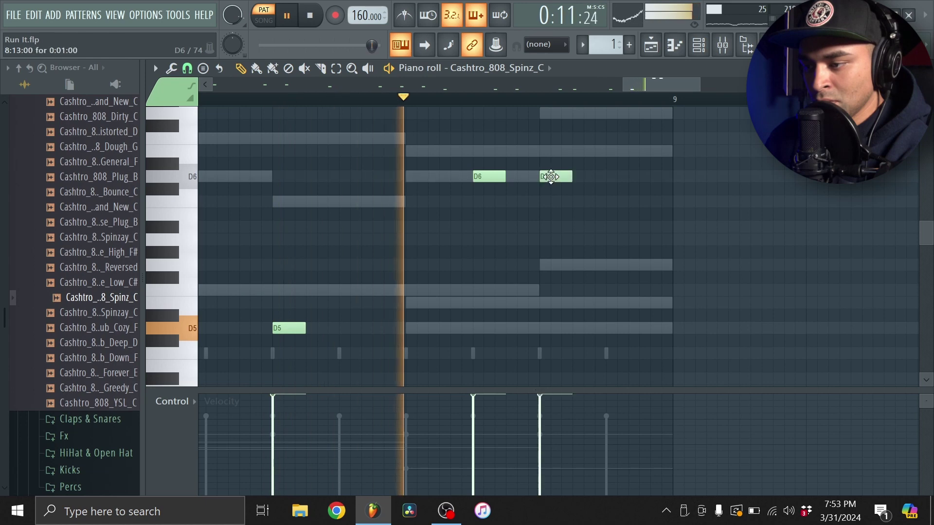
Step: Shorten the D6 808 note at 8:11 and place two equally short D6 notes directly after it as a roll
left_click_drag(505, 177, 485, 191)
key("space")
left_click(489, 176)
left_click(500, 177)
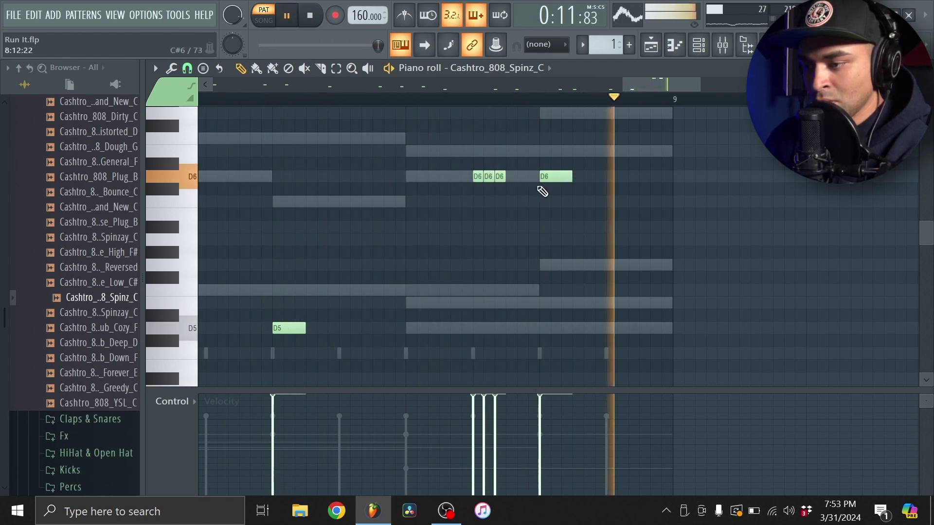
Step: Try the 8:13 D6 note at 8:15, place a D6 at 8:13 again and delete the one at 8:15
left_click_drag(555, 178, 620, 180)
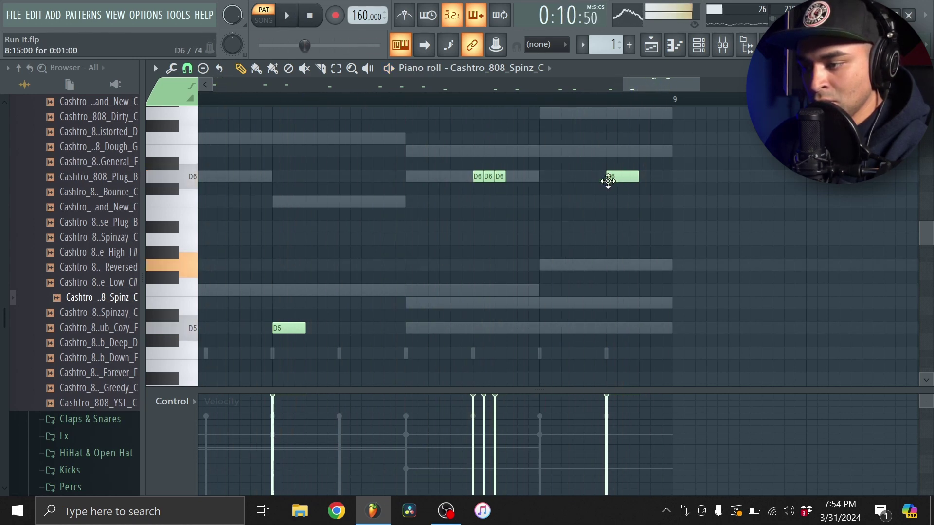
left_click(554, 178)
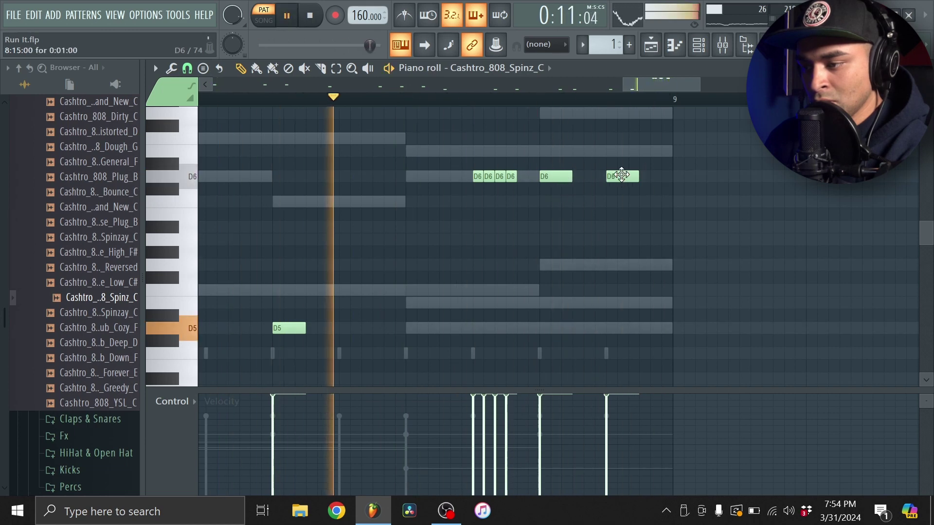
right_click(623, 178)
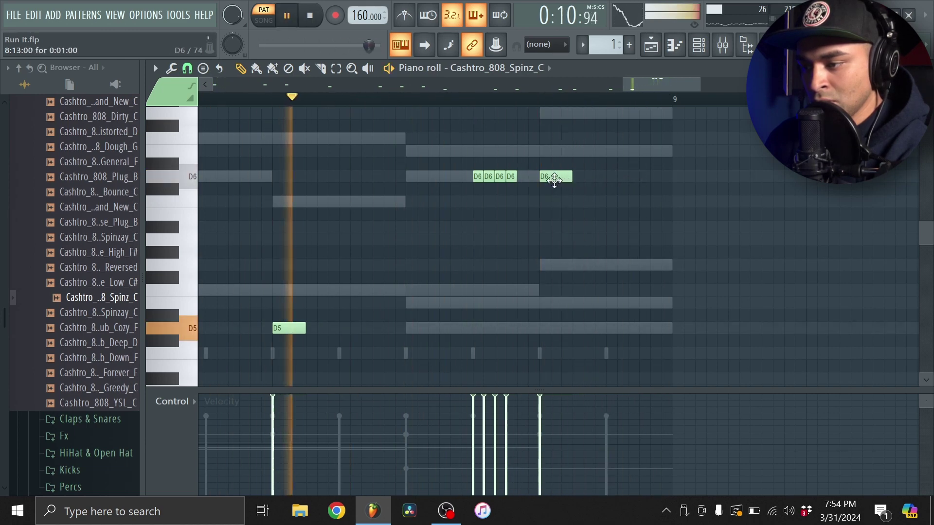
Step: Audition the D6 808 note at 8:13, add another D6 at 8:14 and shift it to about 8:15
mouse_move(554, 180)
left_mouse_down()
mouse_move(581, 183)
mouse_move(552, 188)
left_mouse_up()
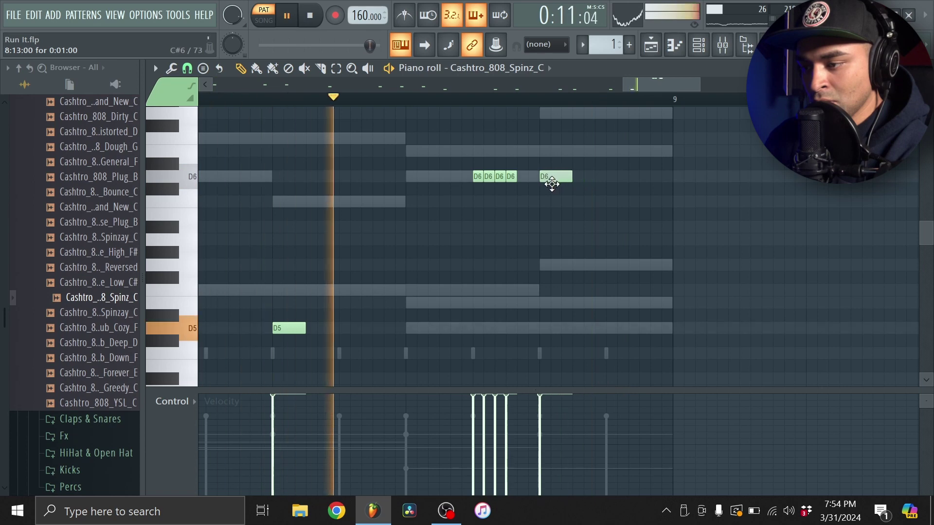
left_click(579, 189)
left_click(586, 177)
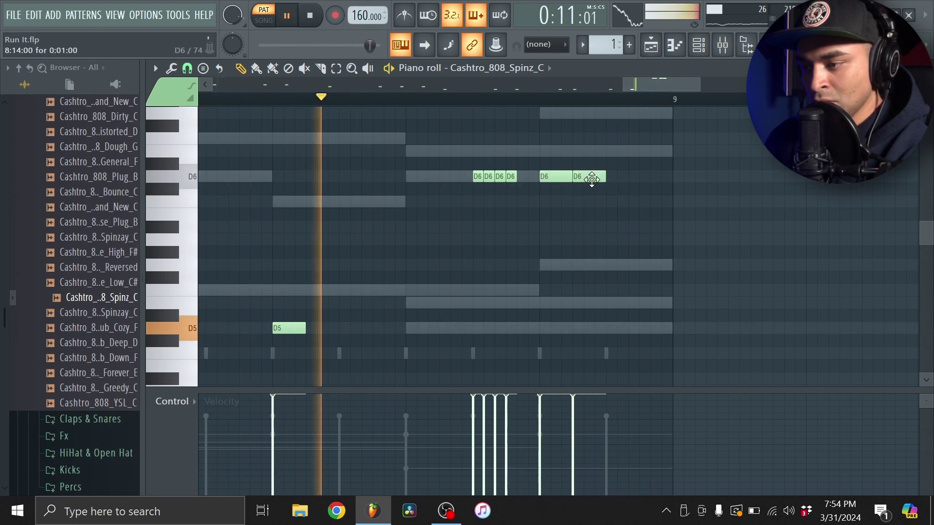
left_click_drag(581, 178, 625, 179)
key("space")
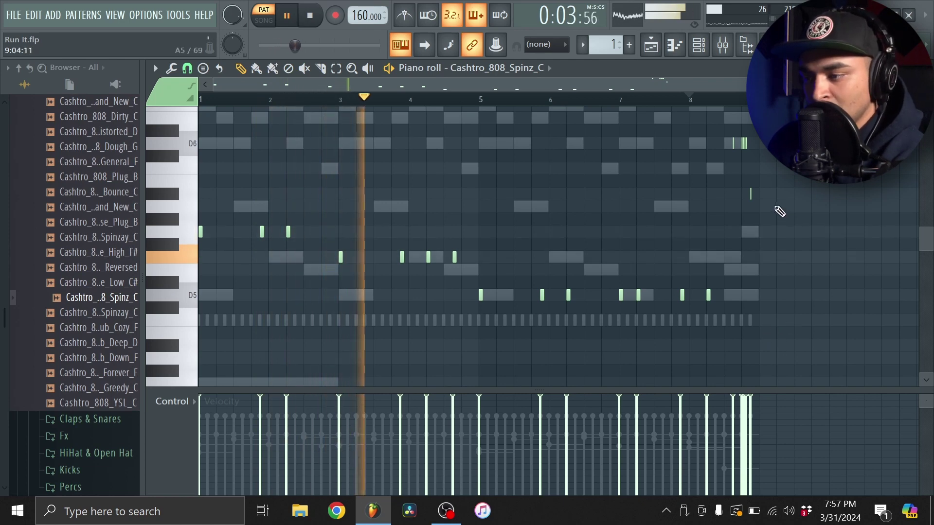
Step: Extend all 808 notes with quick legato, using an A#5 note at 9:01 as the end marker, and delete that marker note
scroll(759, 206, "up", 4)
scroll(744, 206, "up", 2)
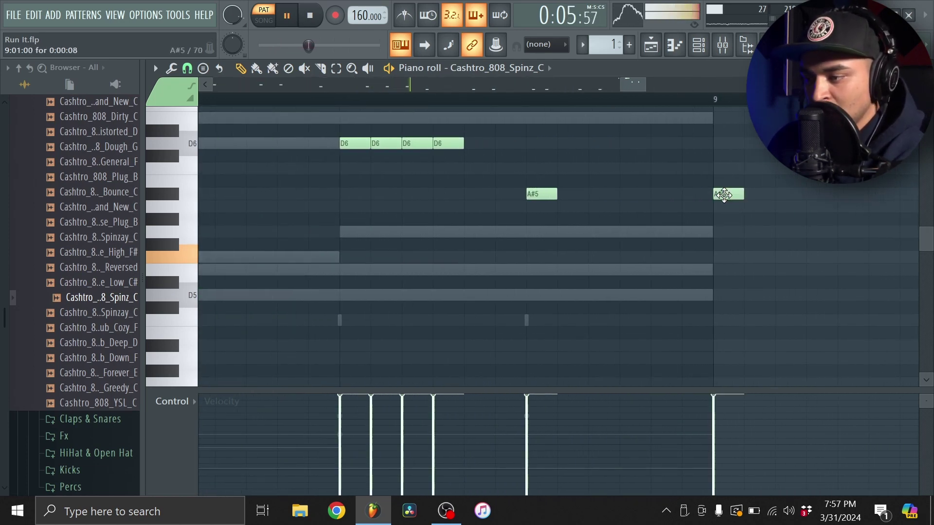
key("ctrl+l")
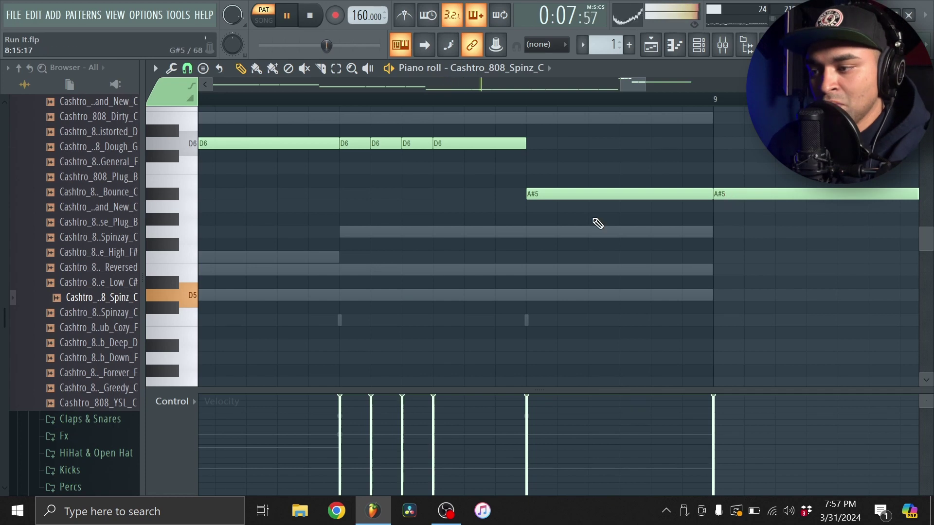
right_click(749, 194)
scroll(756, 221, "down", 4)
scroll(756, 221, "down", 6)
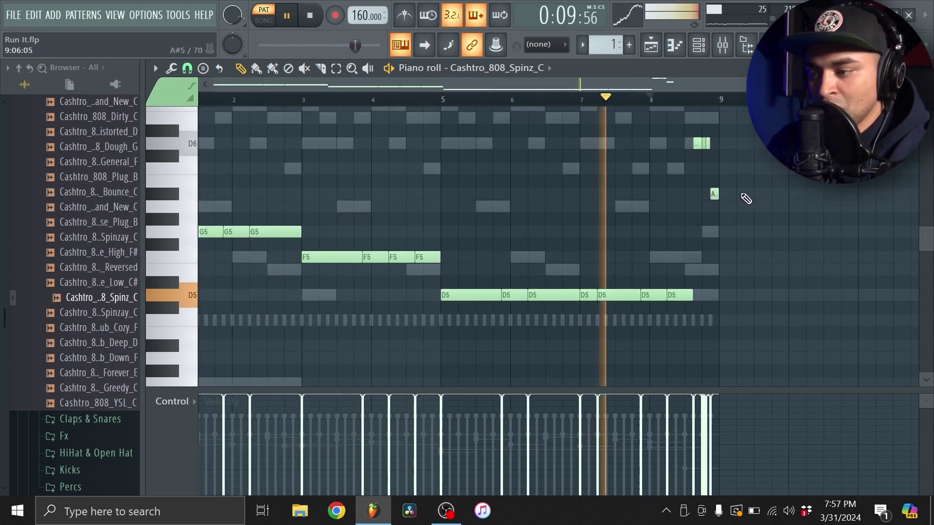
Step: Open the 808 channel's settings from the channel rack, examine its sample options and volume envelope, and close them
left_click(676, 45)
left_click(699, 46)
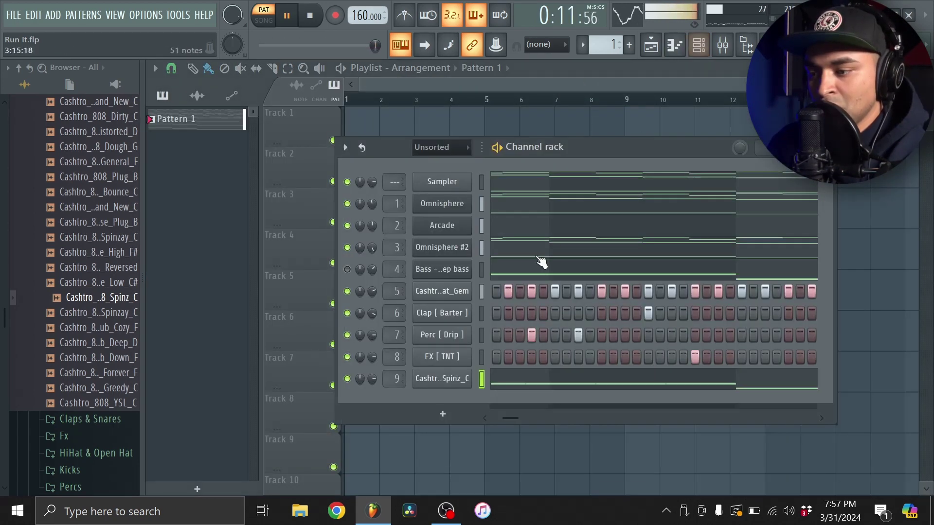
left_click(452, 386)
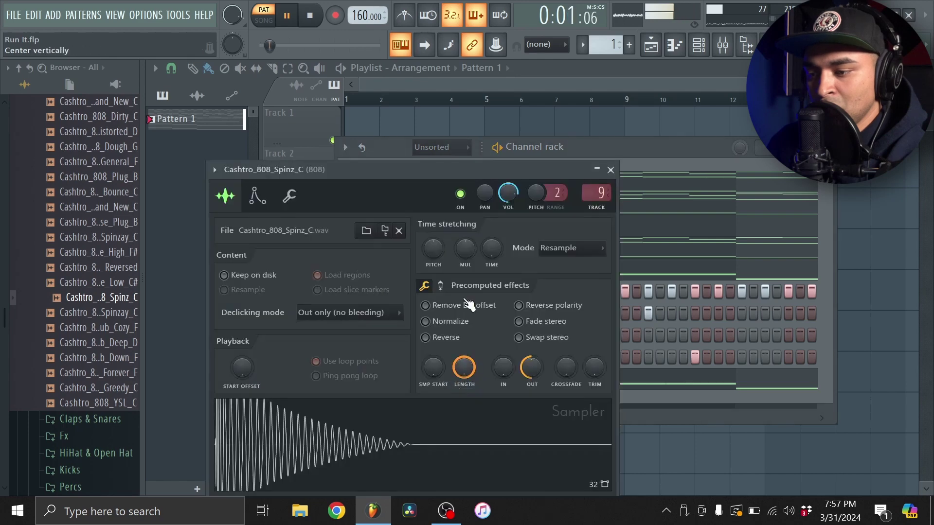
left_click(256, 194)
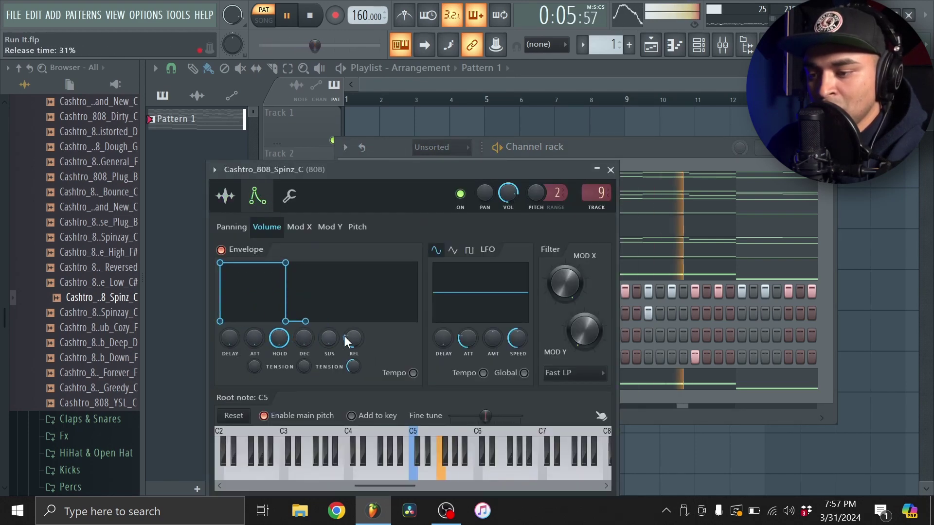
left_click(238, 195)
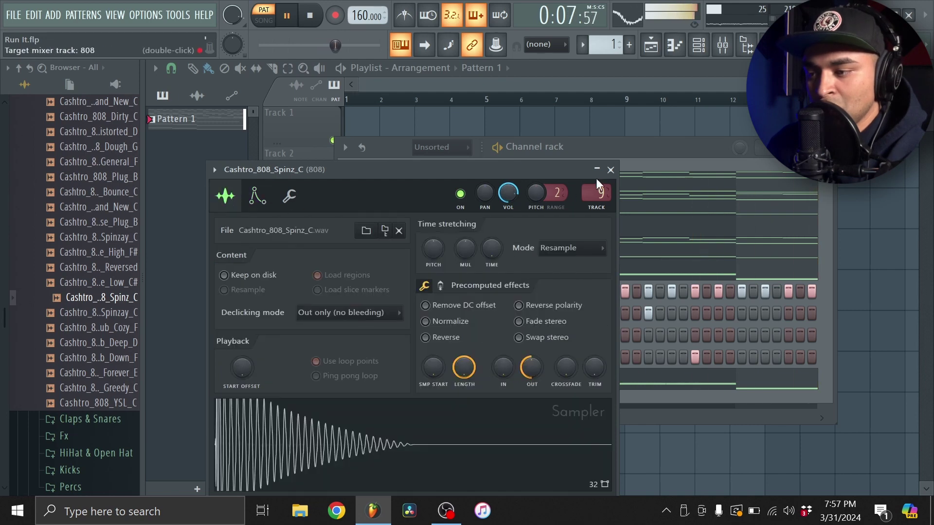
left_click(611, 170)
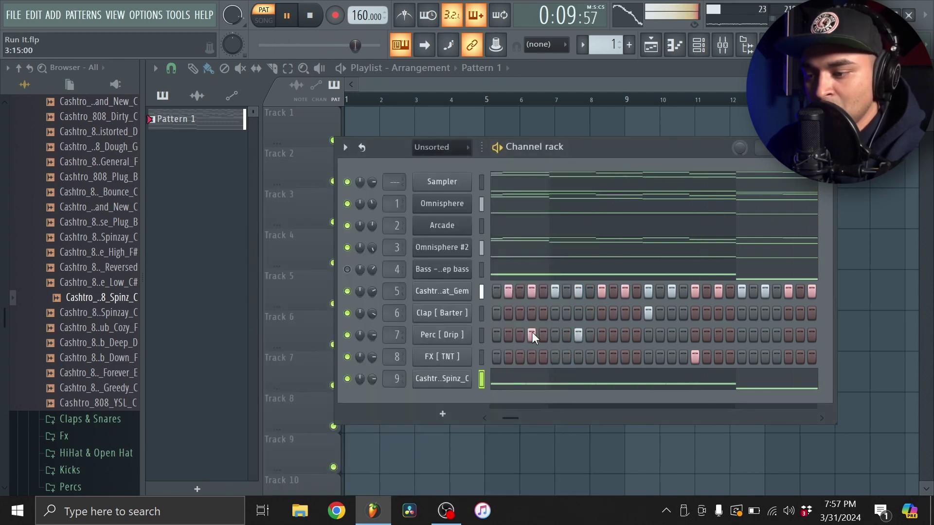
left_click(700, 50)
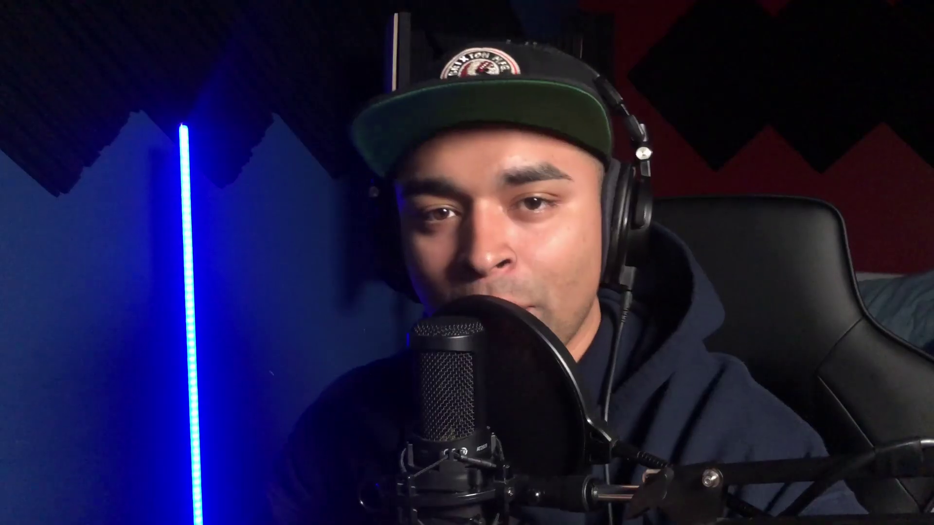